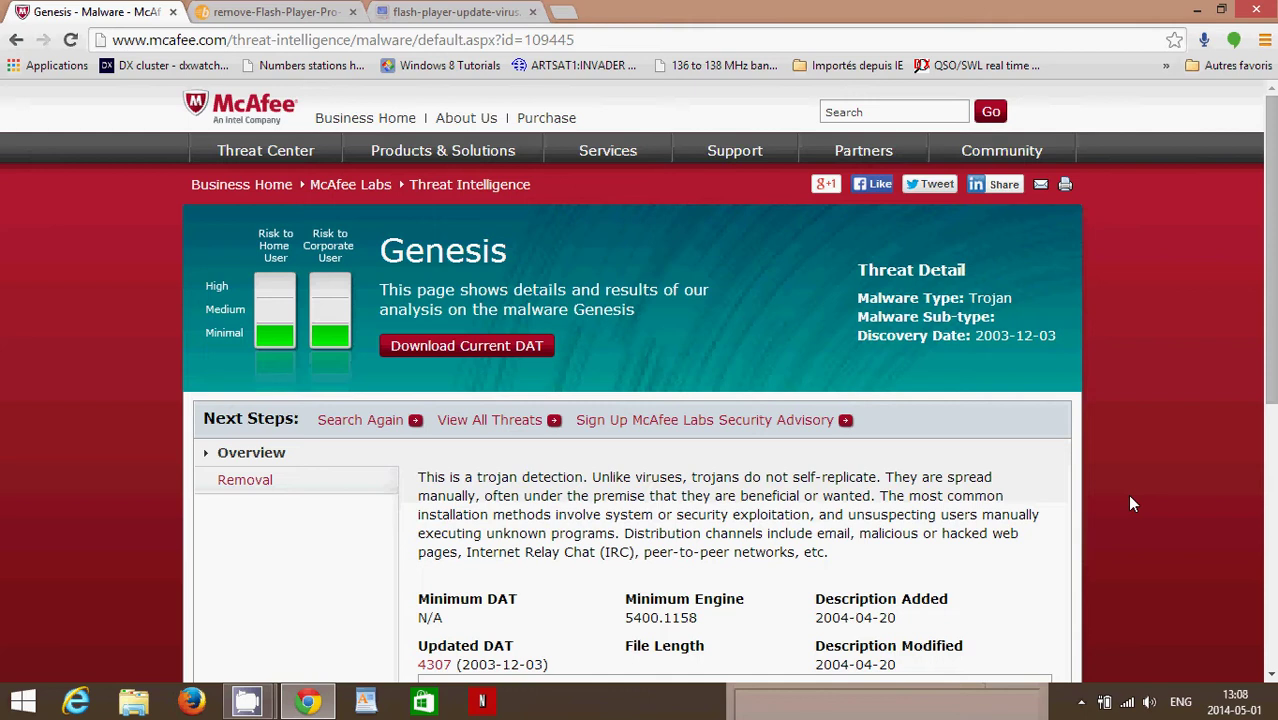
View the example images of fake Flash Player update prompts, then return to the McAfee page about the Genesis trojan
left_click(268, 14)
scroll(645, 364, "down", 3)
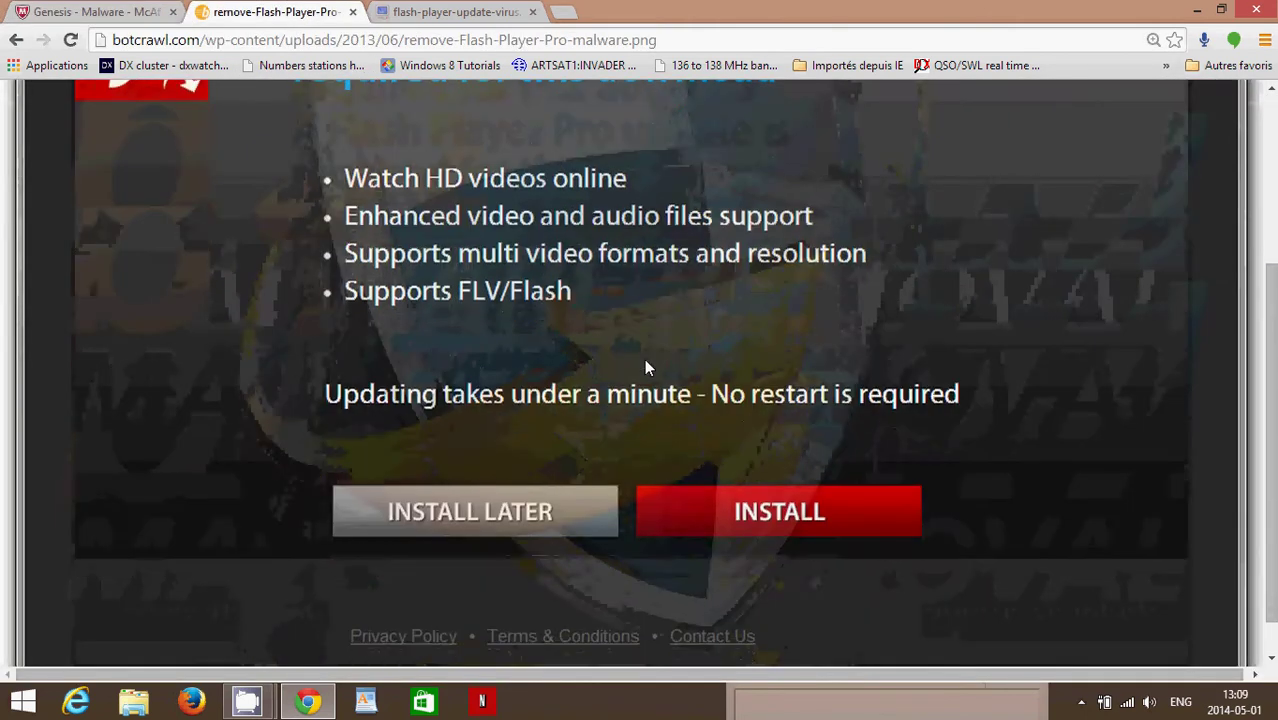
scroll(644, 358, "up", 3)
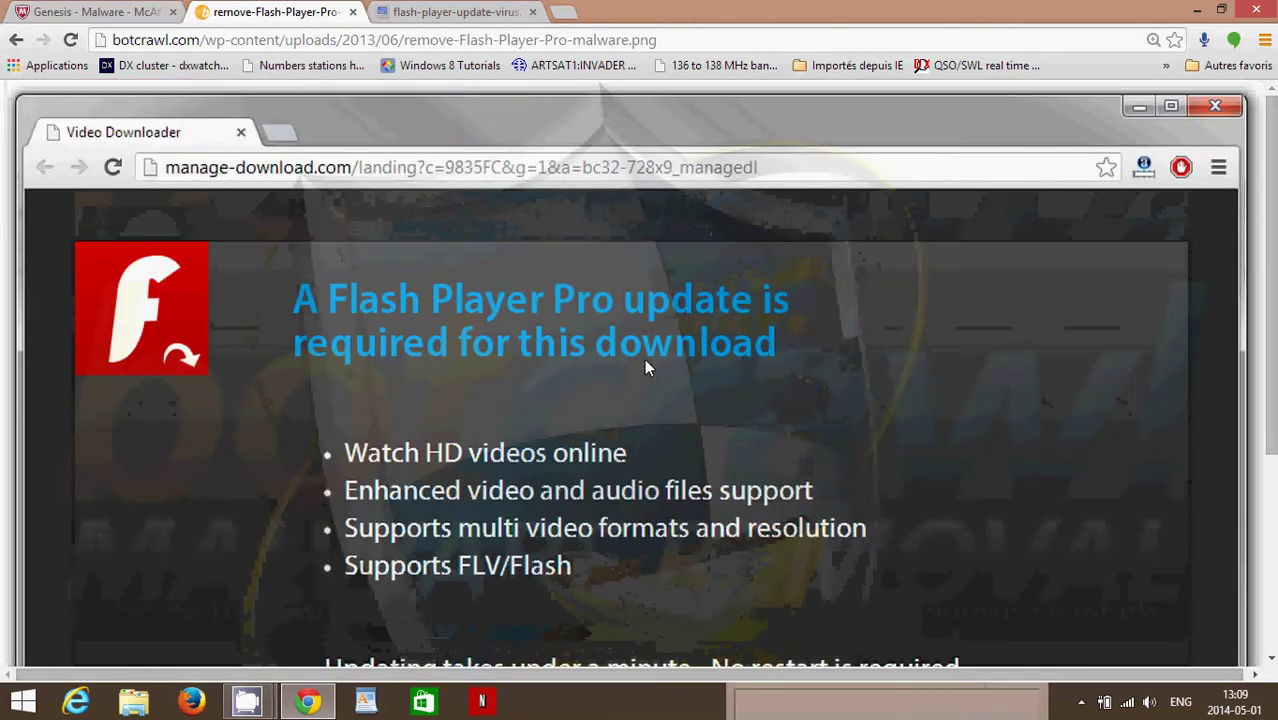
left_click(481, 12)
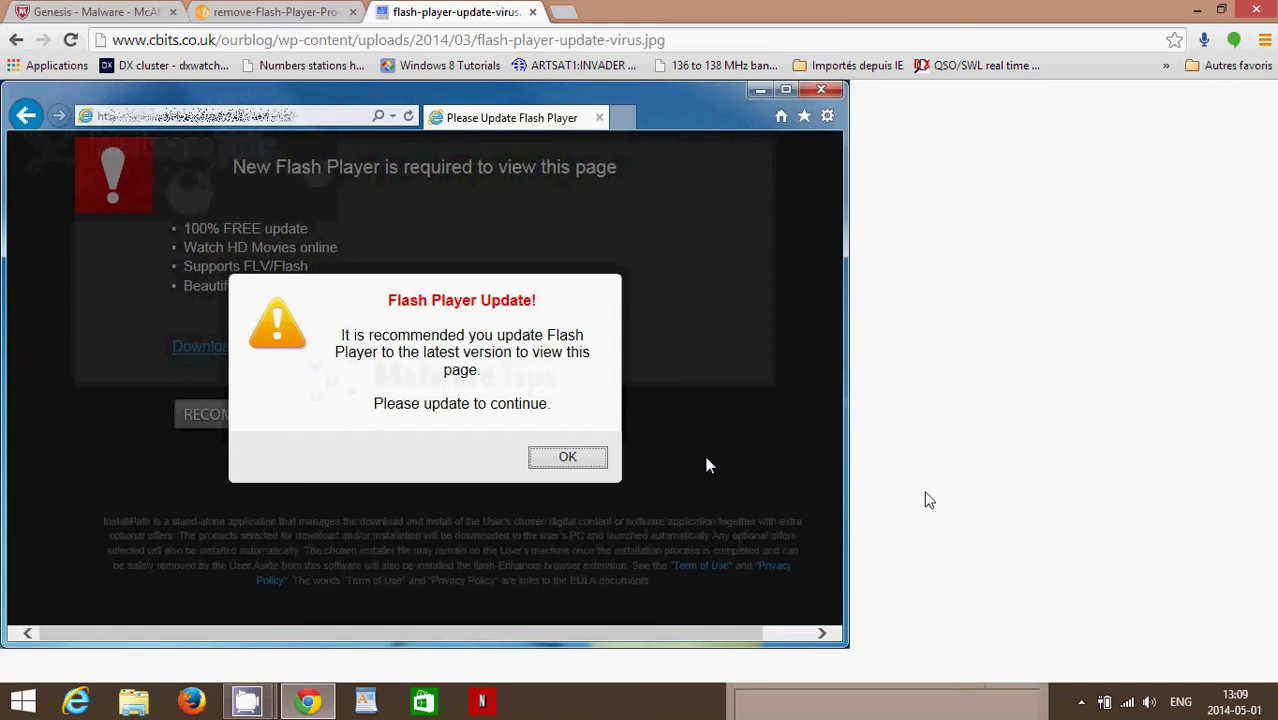
left_click(88, 10)
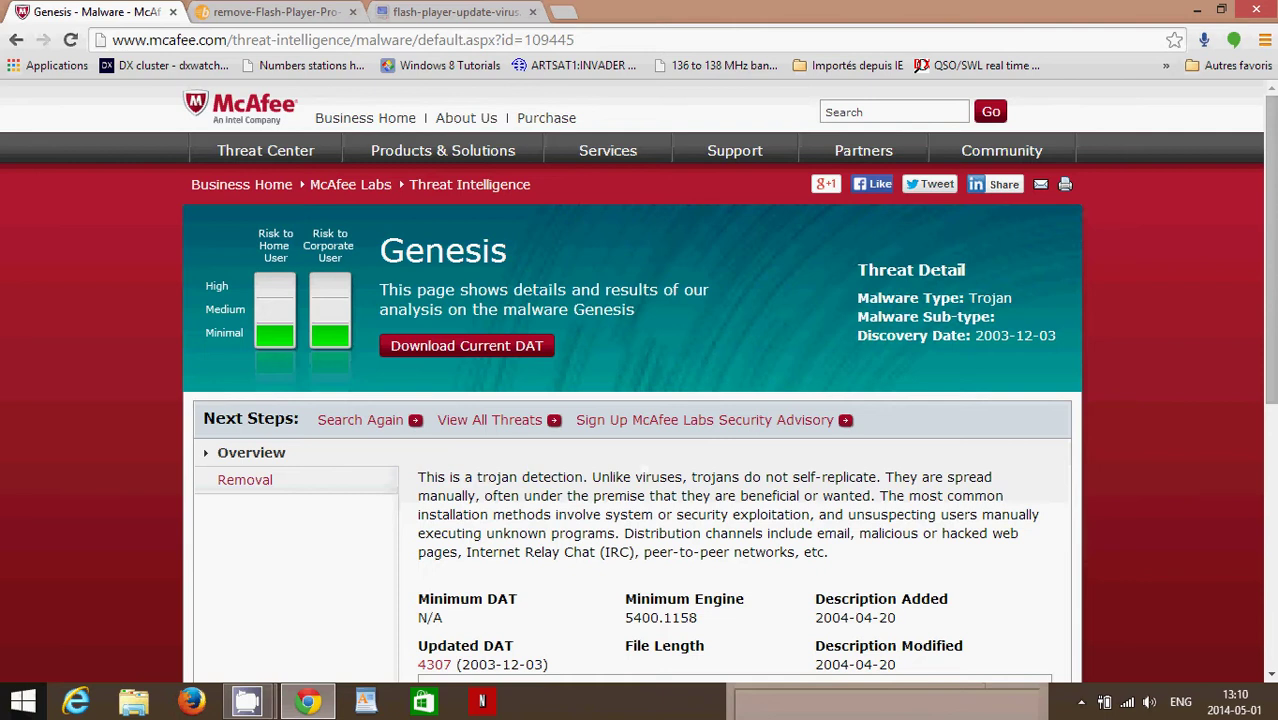
Open Control Panel, try the Category view, and set it to show all items as large icons
right_click(22, 700)
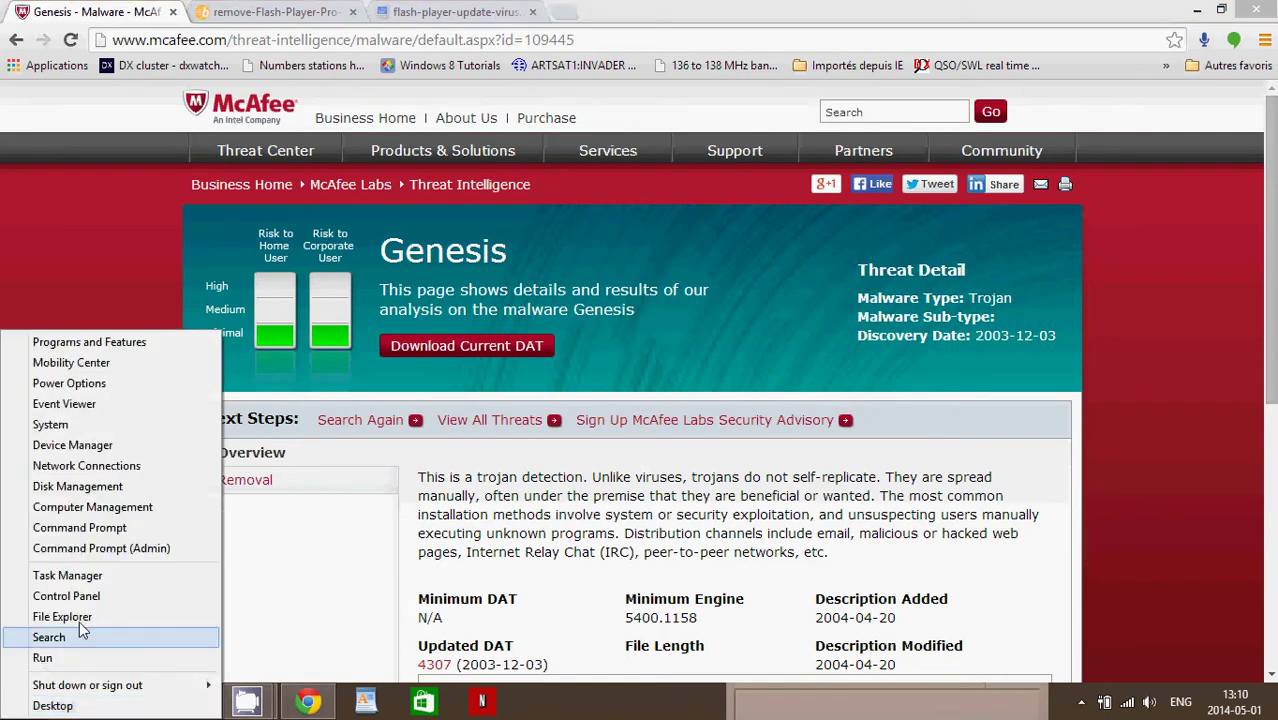
left_click(109, 595)
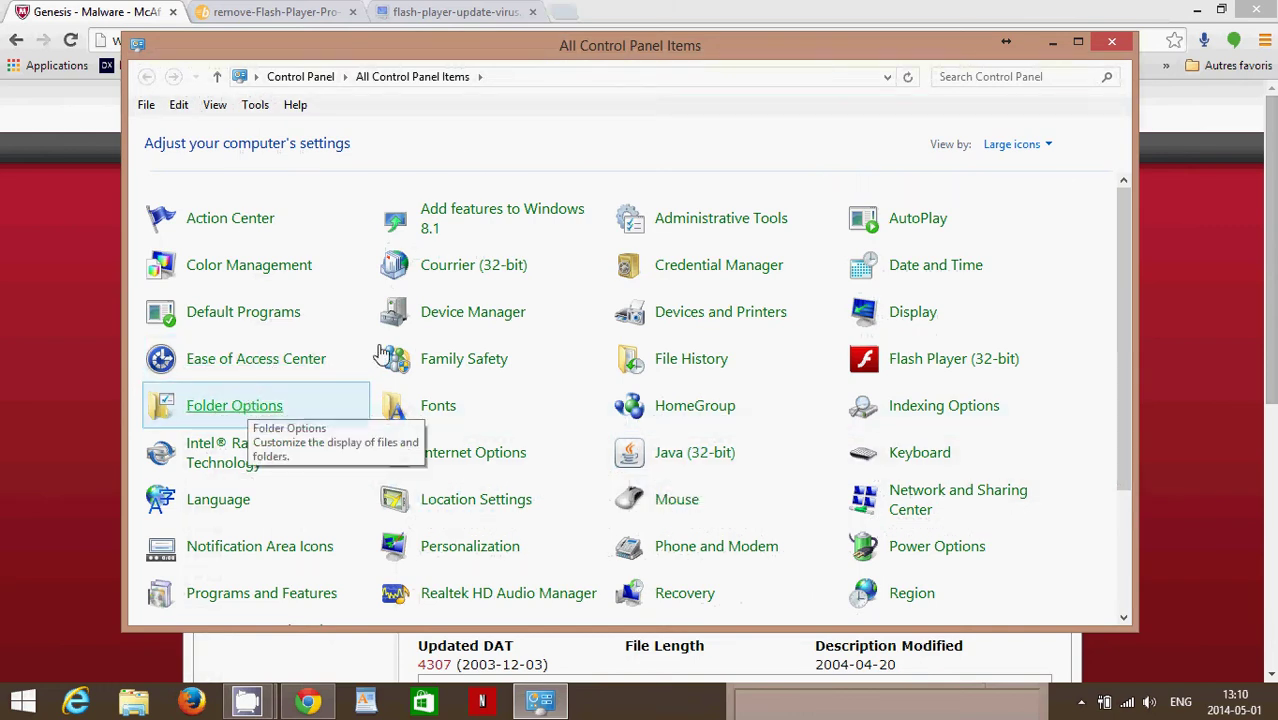
left_click(1037, 153)
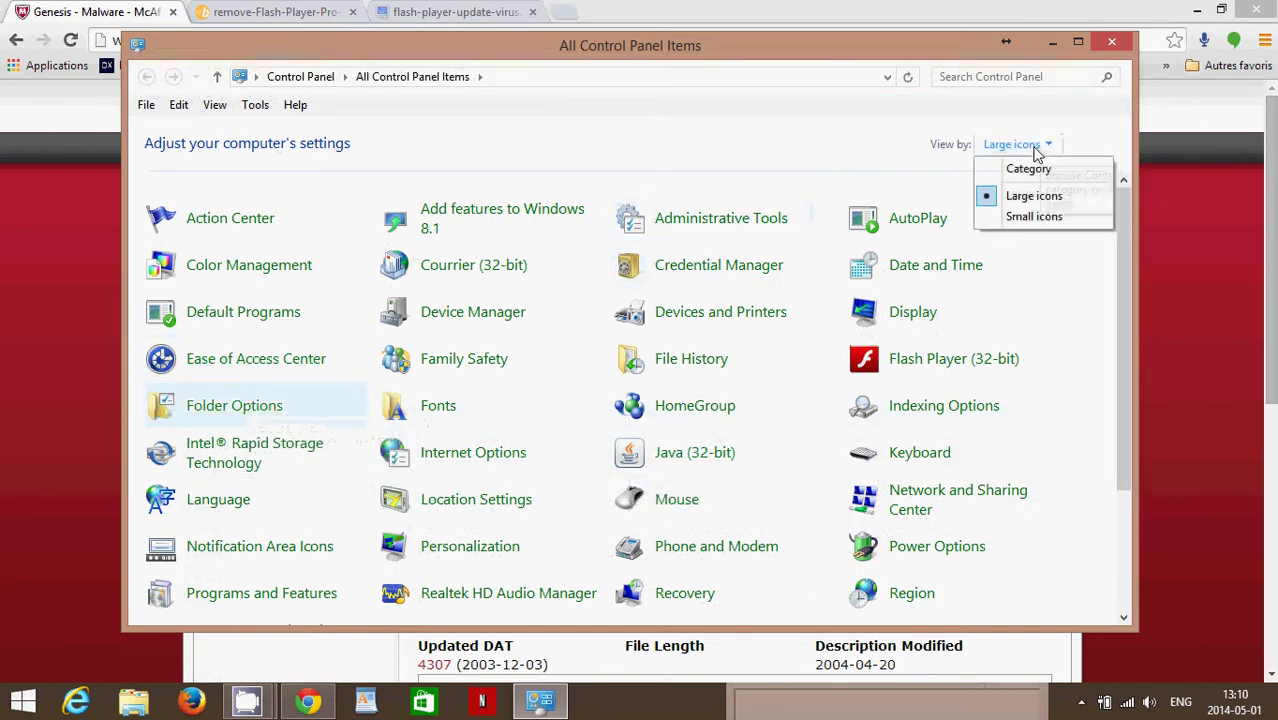
left_click(1030, 168)
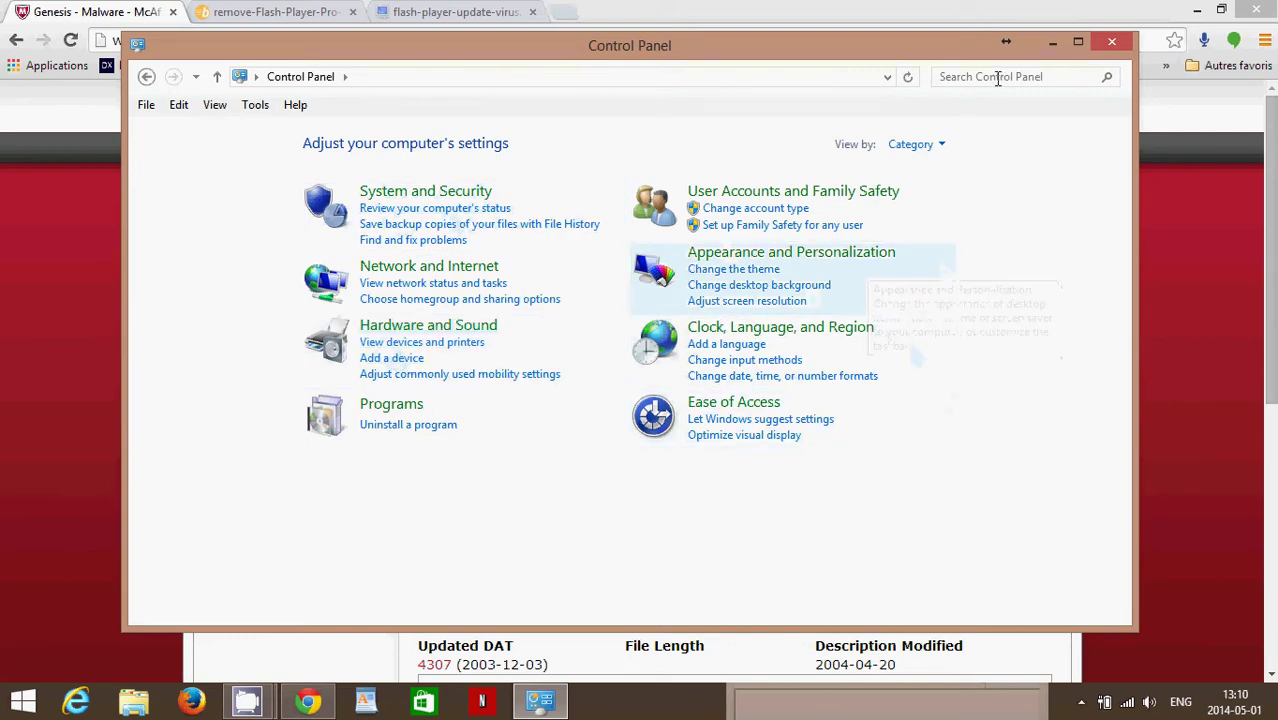
left_click(918, 146)
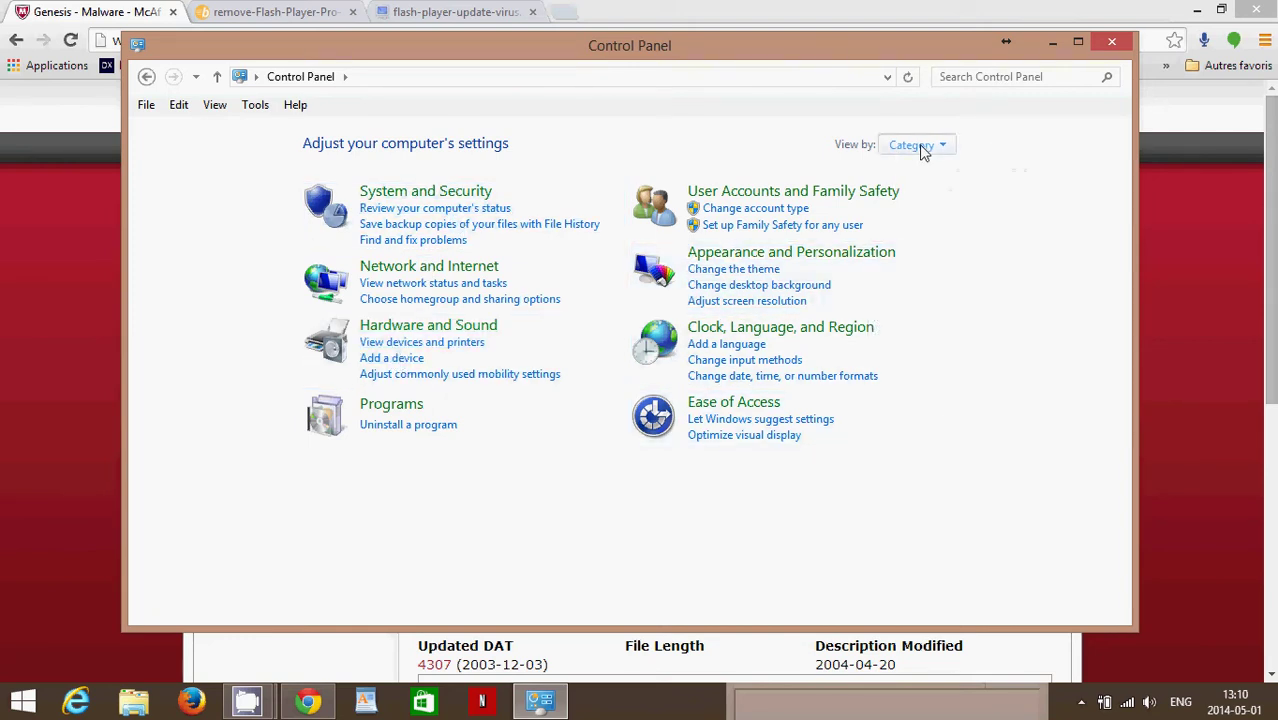
left_click(928, 198)
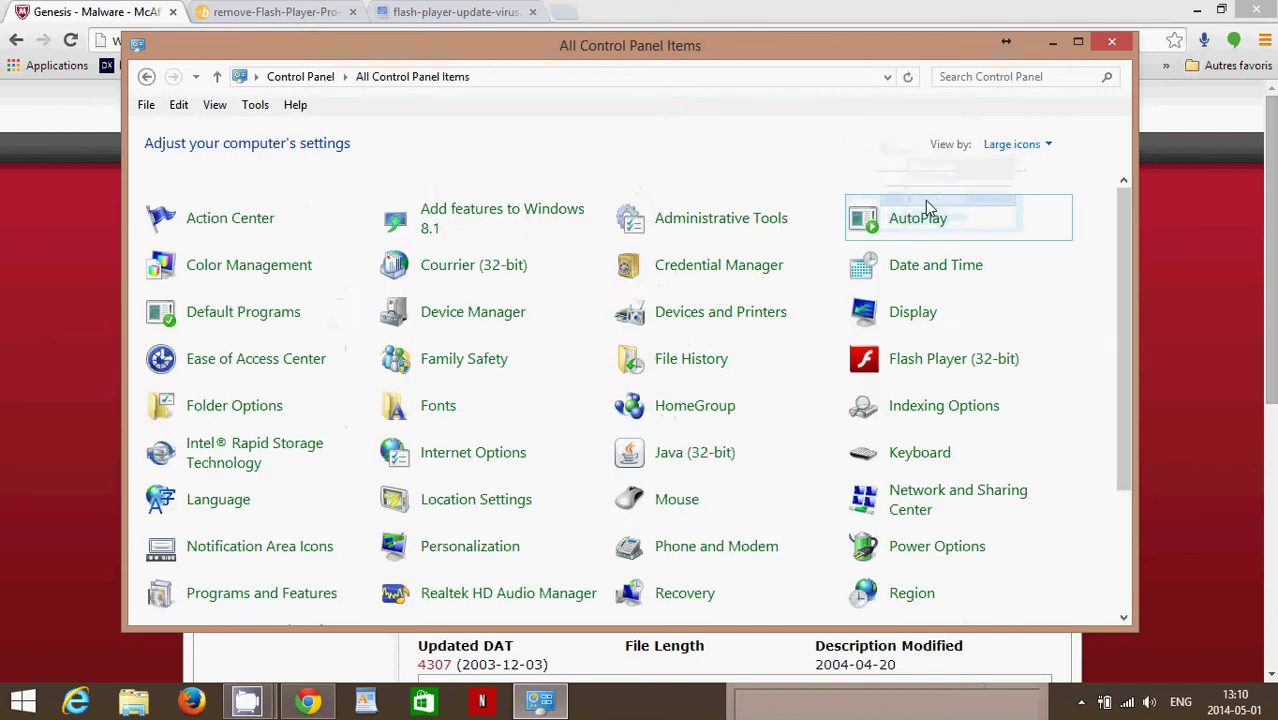
Set Folder Options to show hidden files, folders, and drives, and apply the change
left_click(230, 406)
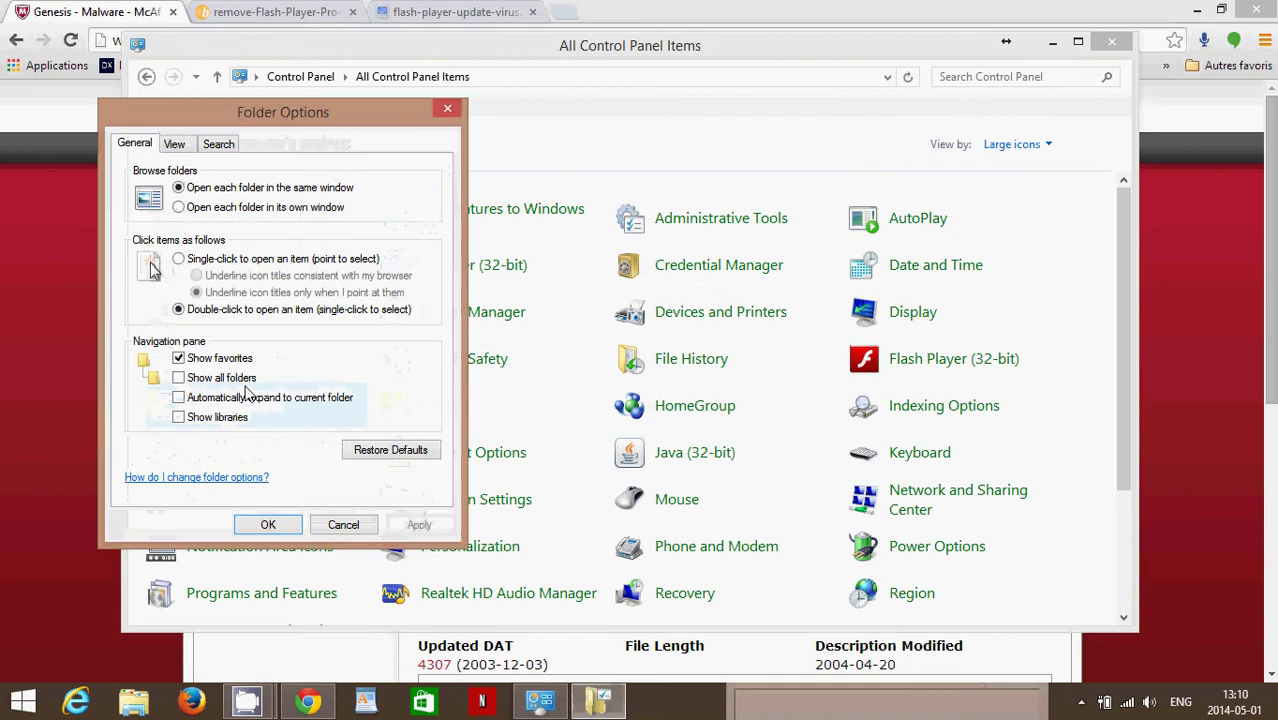
left_click(182, 145)
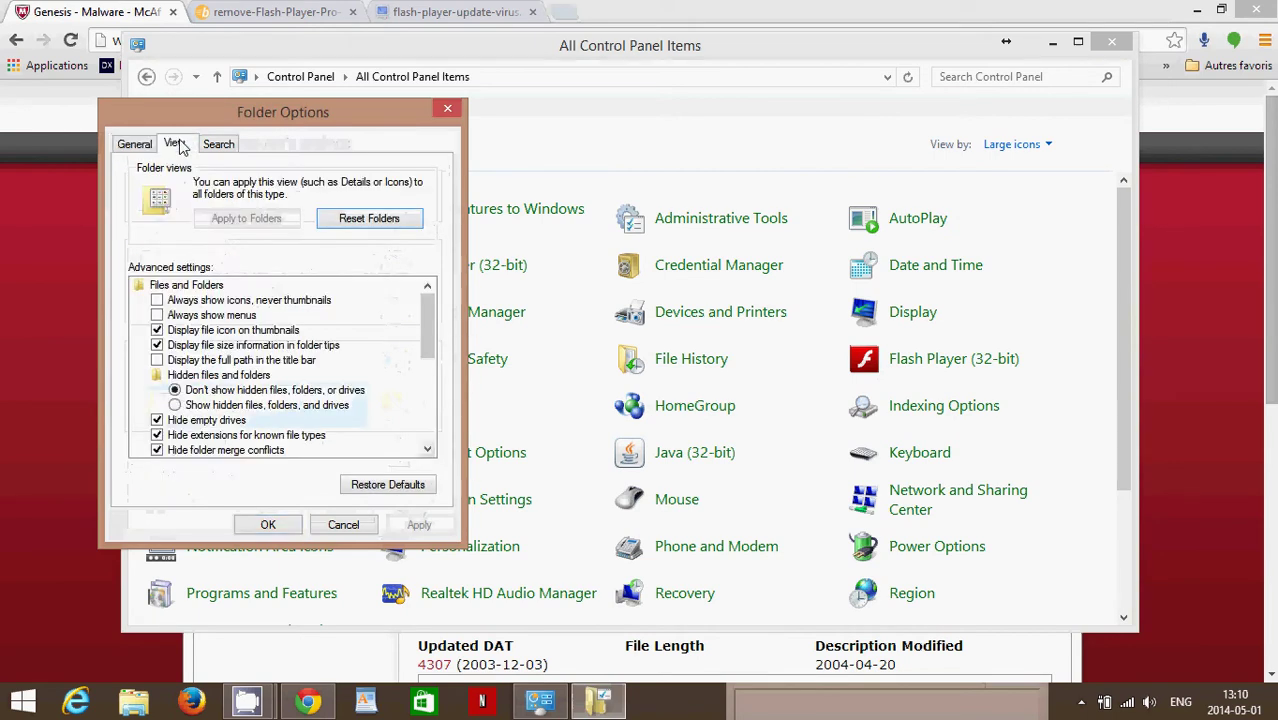
left_click(192, 406)
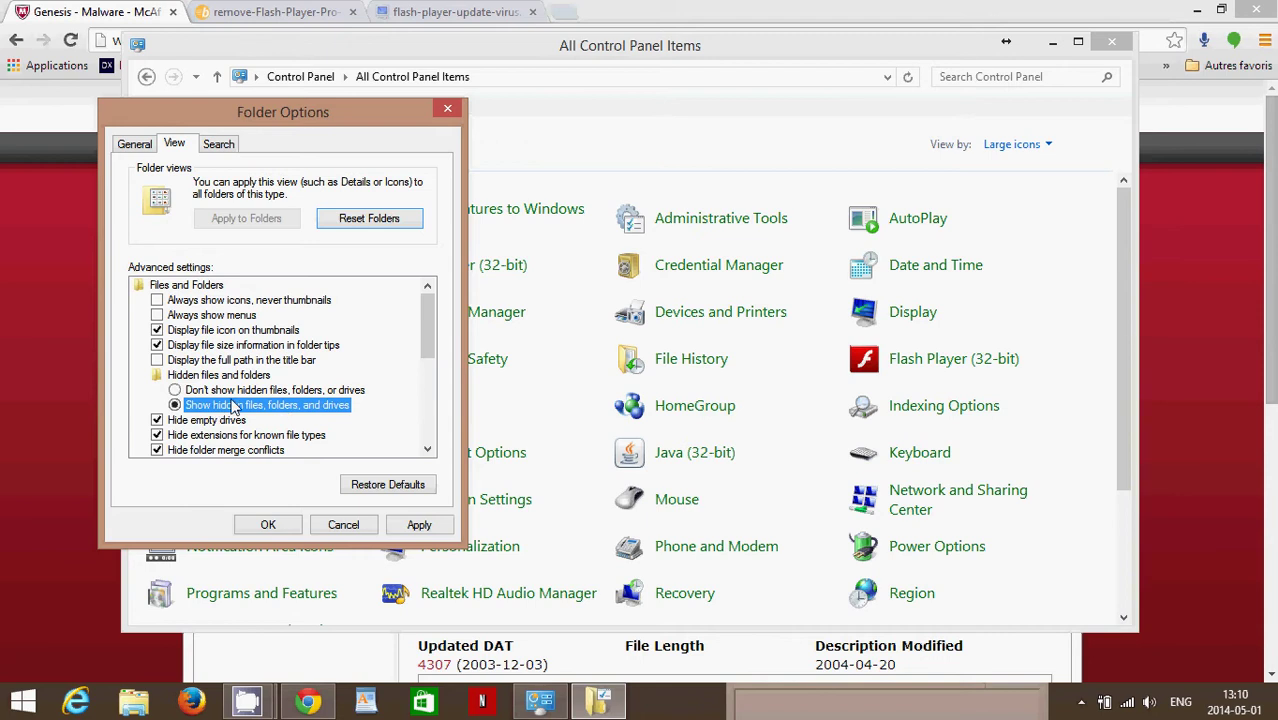
left_click(421, 527)
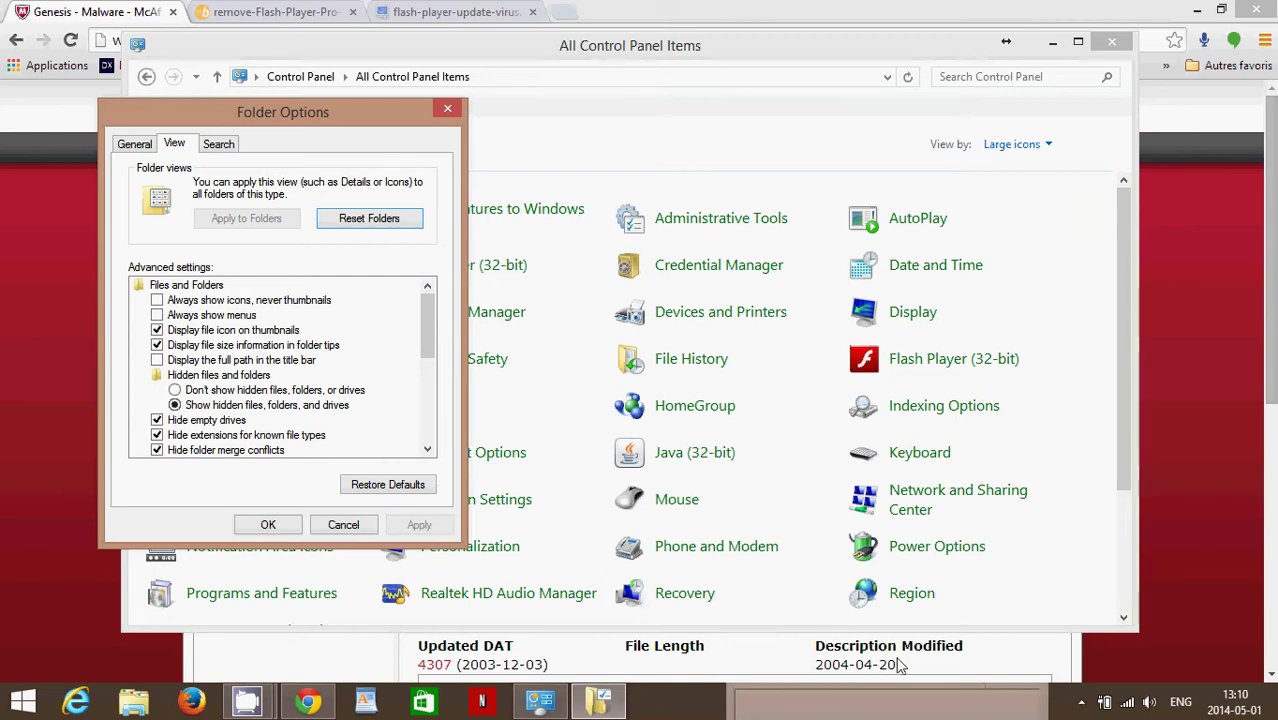
Examine the running processes in Task Manager, selecting System interrupts as an example, and close it
right_click(816, 710)
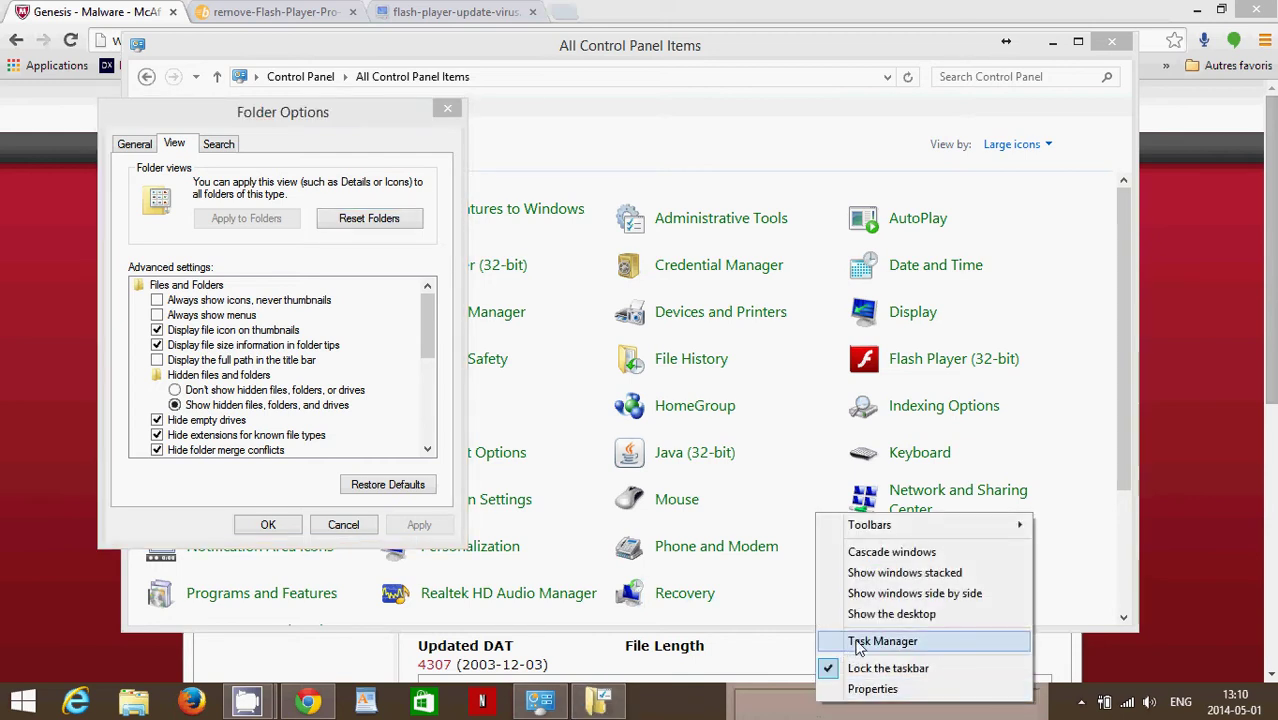
left_click(858, 648)
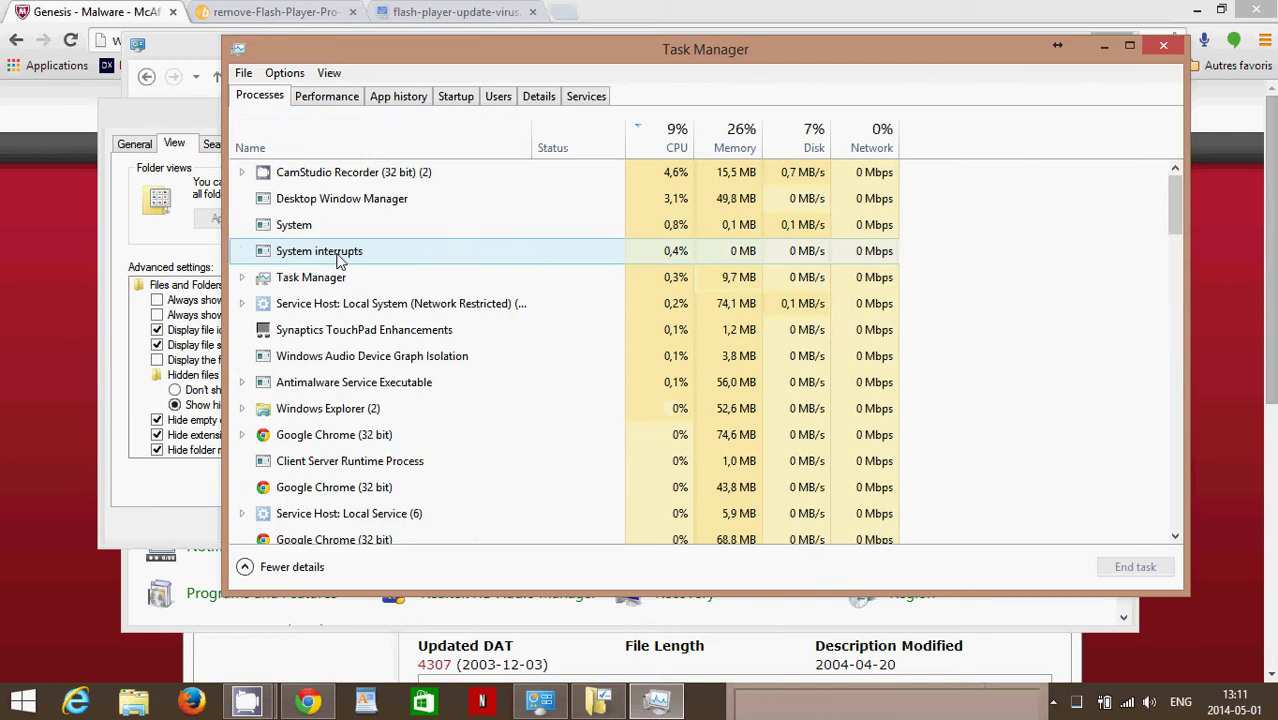
left_click(340, 258)
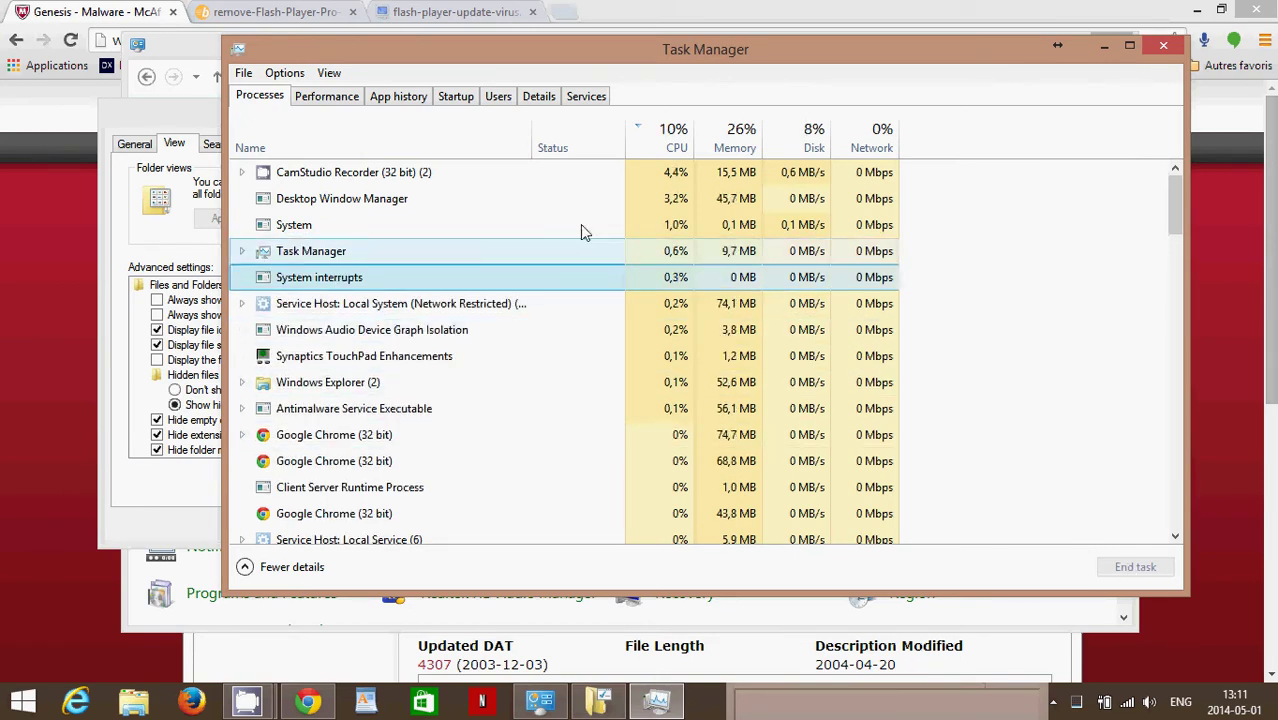
left_click(1164, 47)
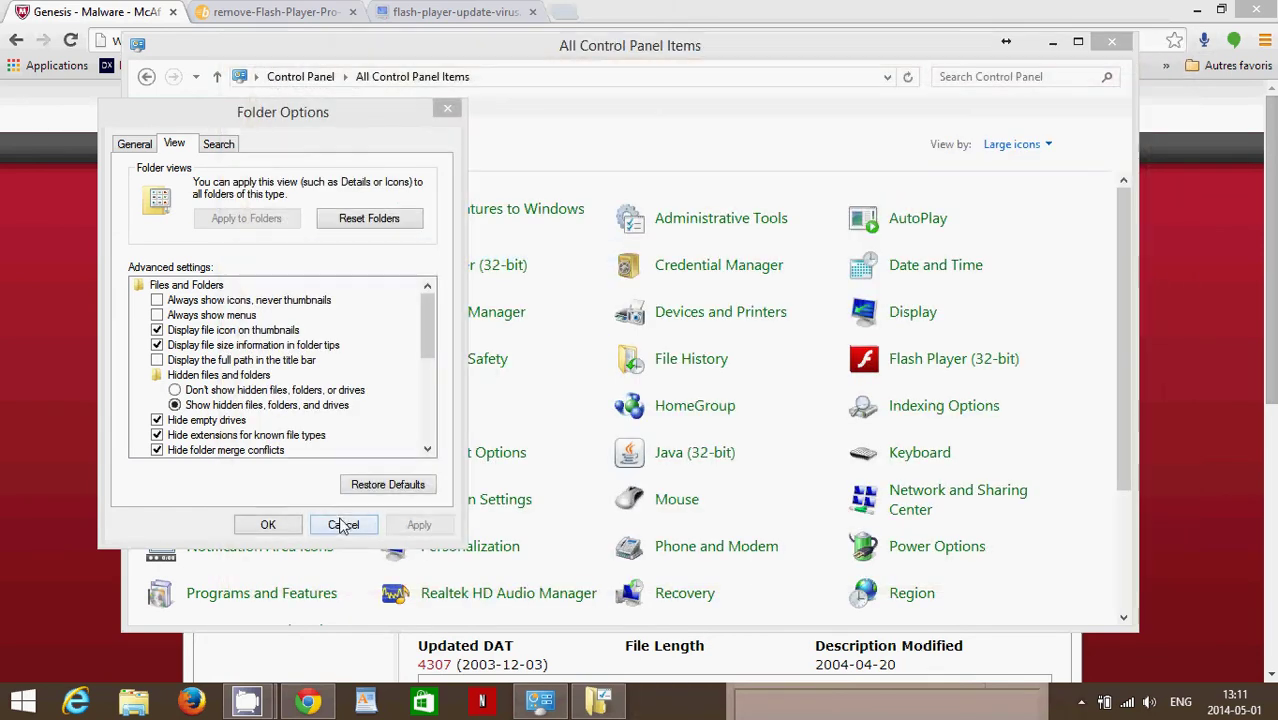
Open the folder Users\Ateliers\AppData\Local on the C: drive in File Explorer
left_click(136, 706)
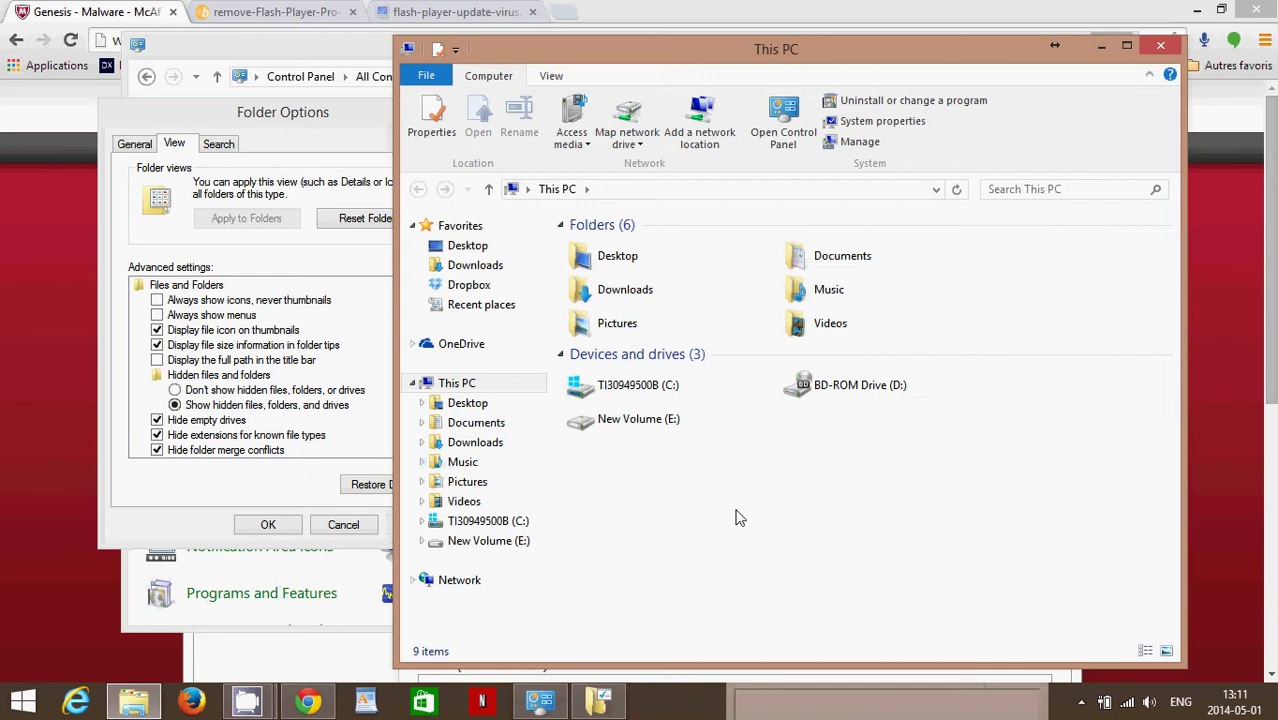
double_click(641, 400)
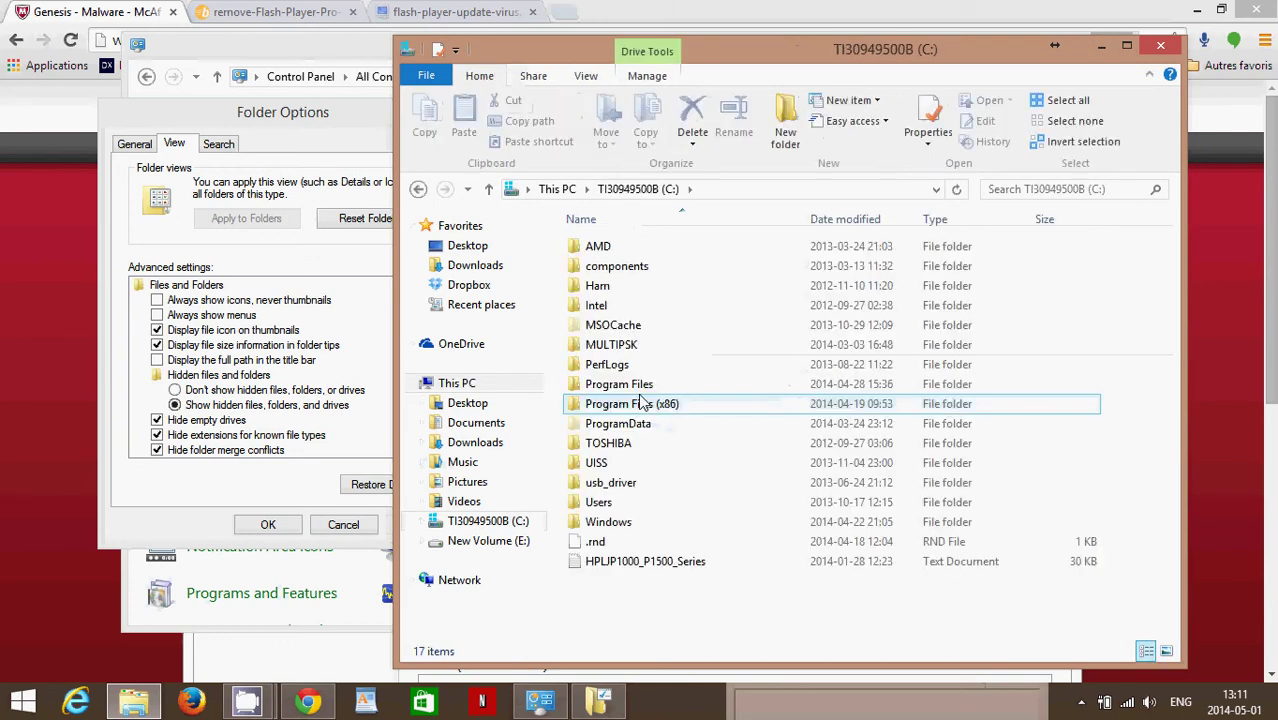
double_click(598, 504)
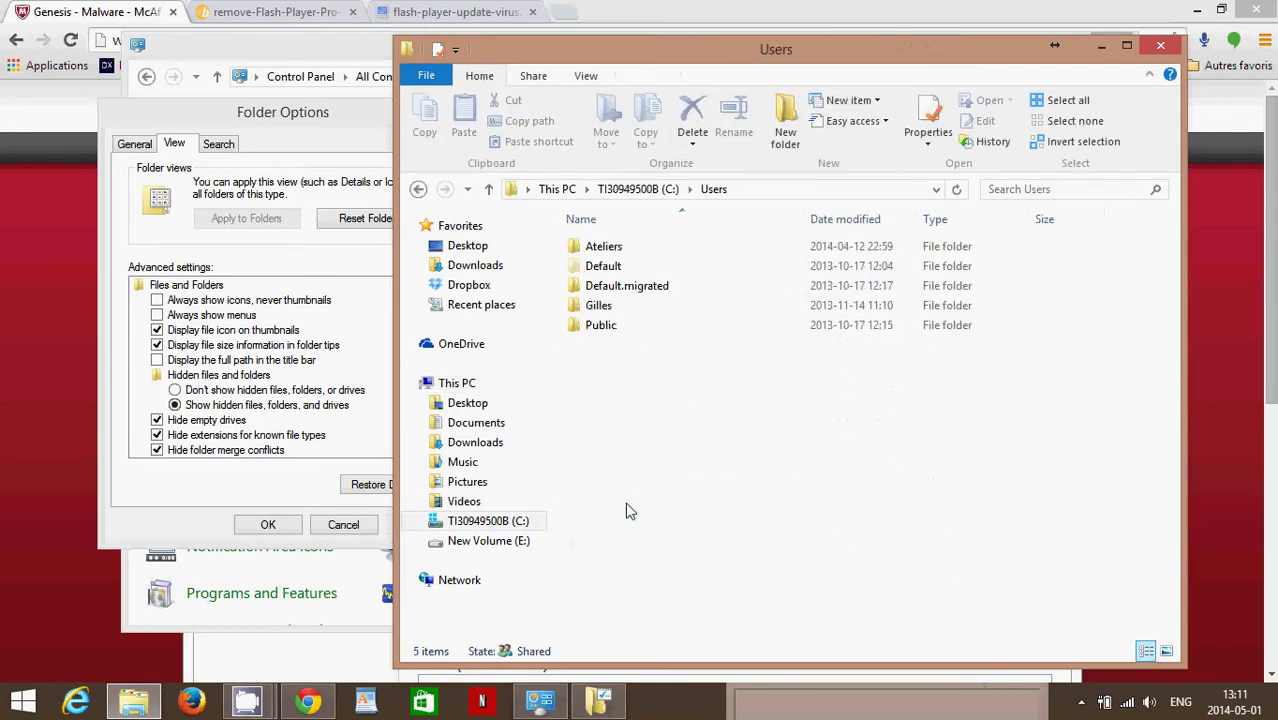
double_click(620, 247)
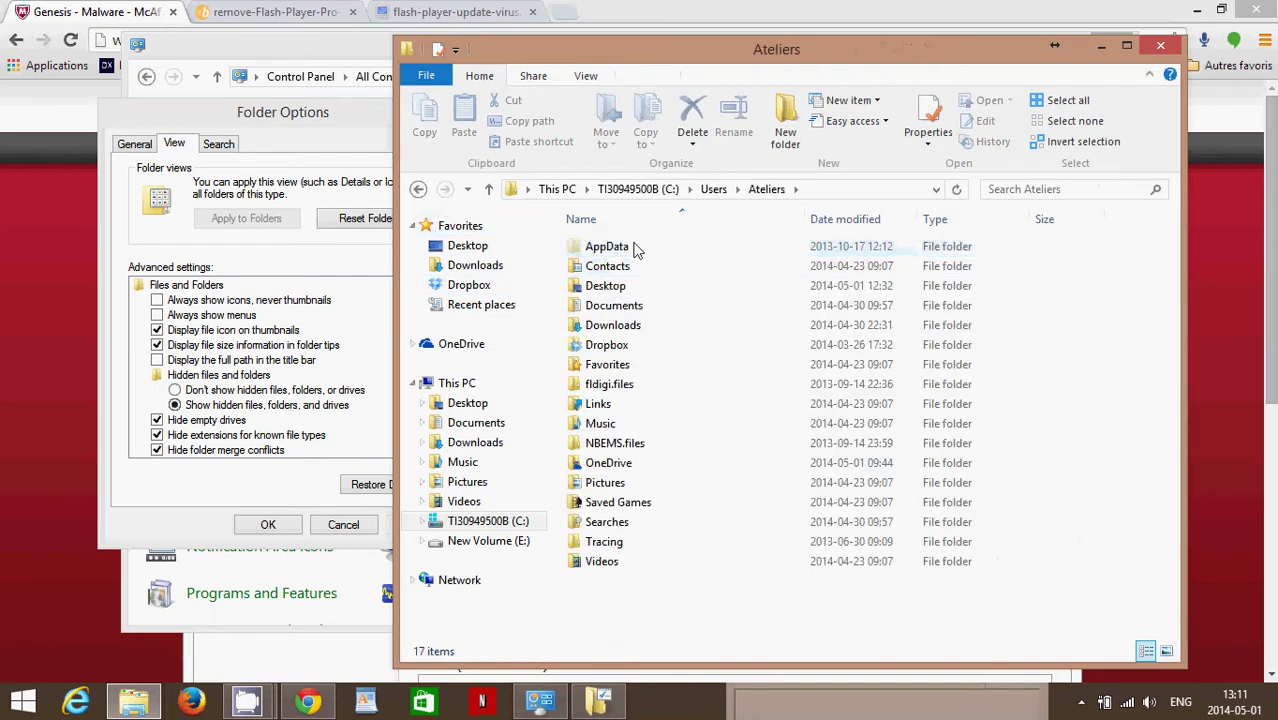
double_click(607, 247)
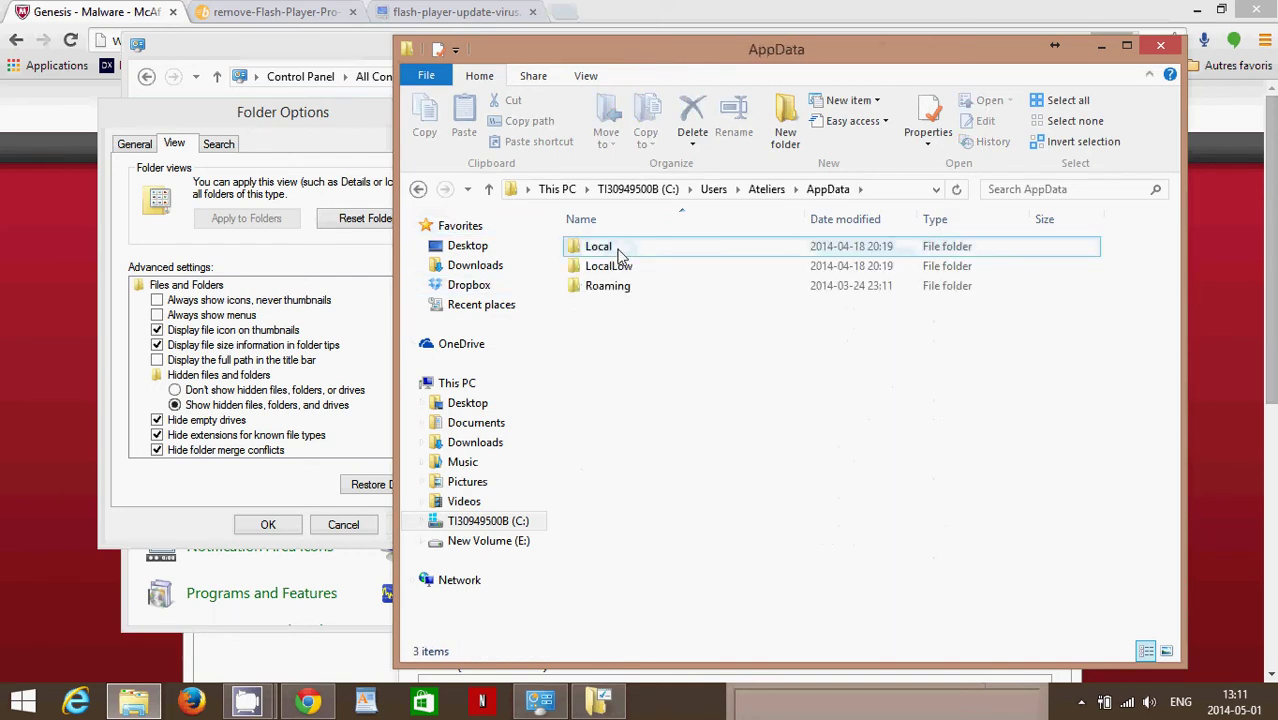
double_click(620, 255)
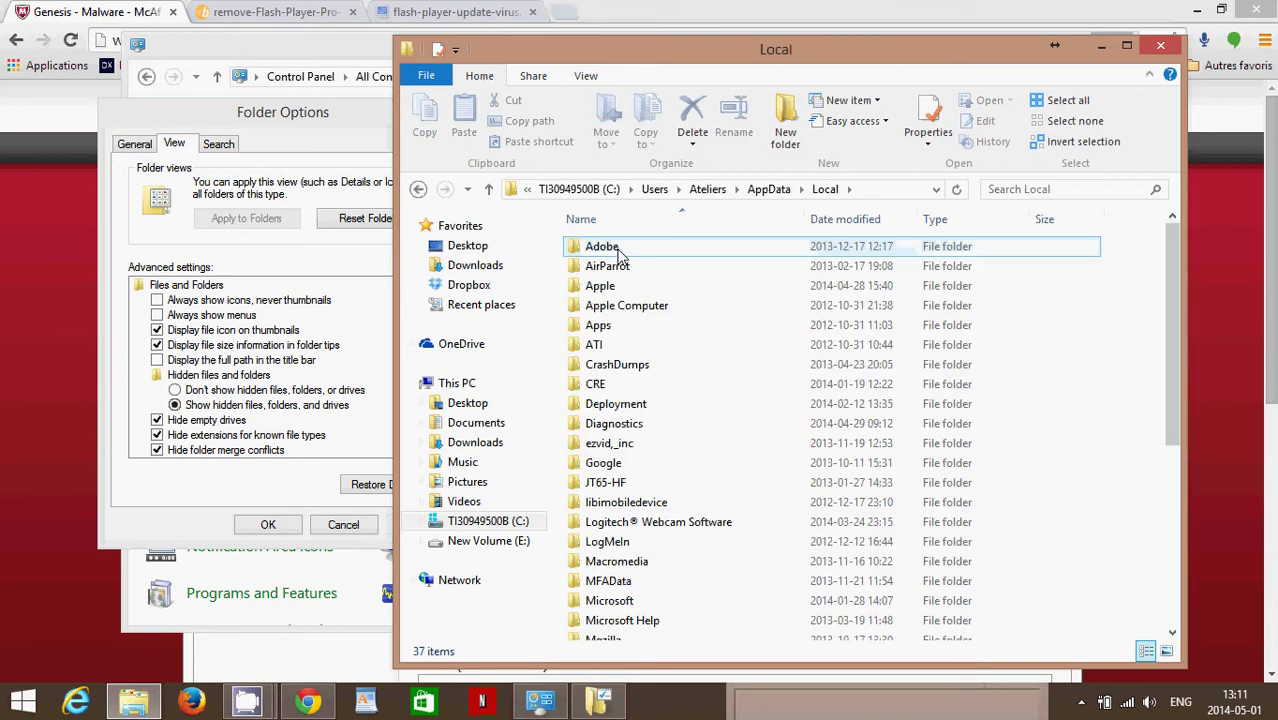
Examine the folders inside Local and the actions available for the PassMark folder
scroll(686, 468, "down", 1)
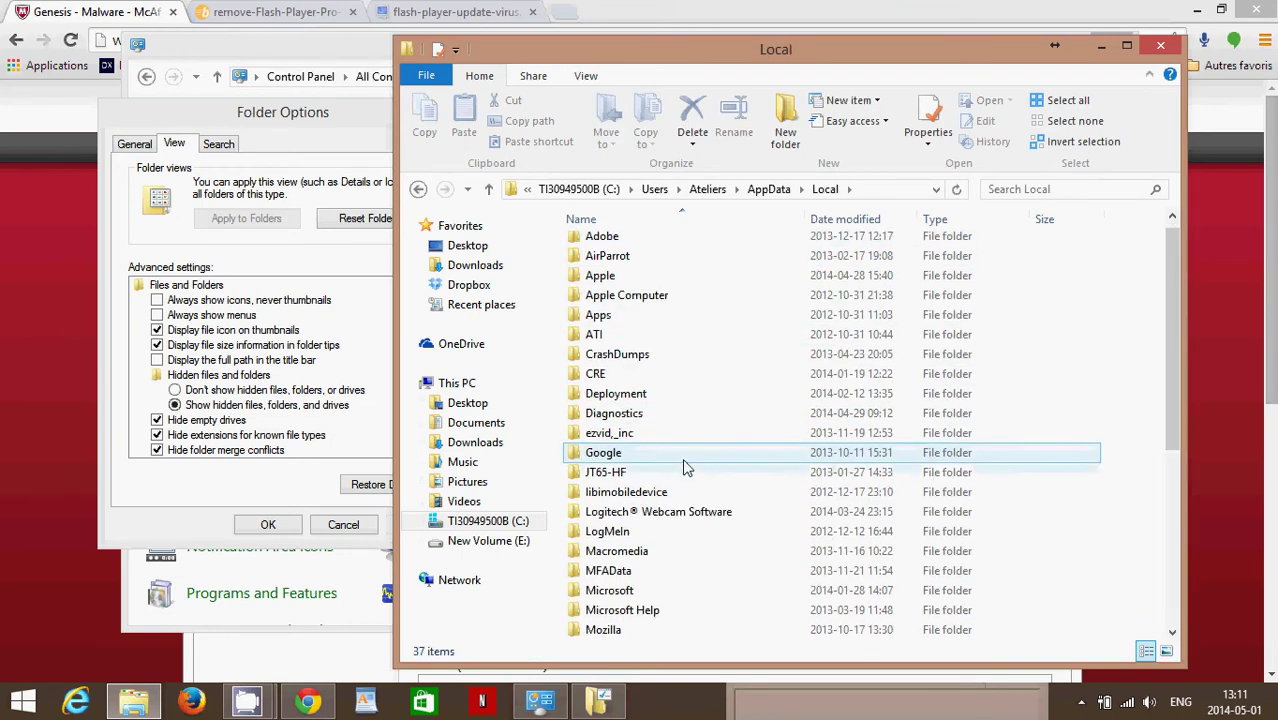
scroll(686, 468, "down", 4)
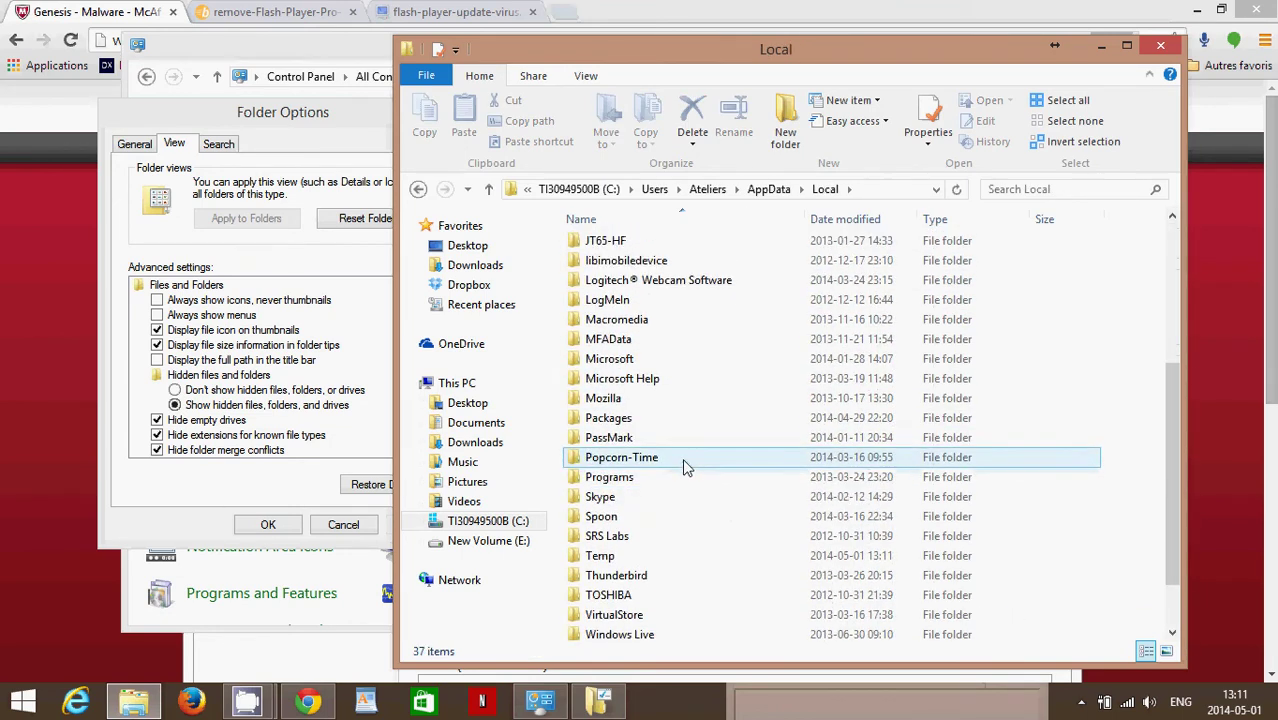
scroll(686, 468, "up", 4)
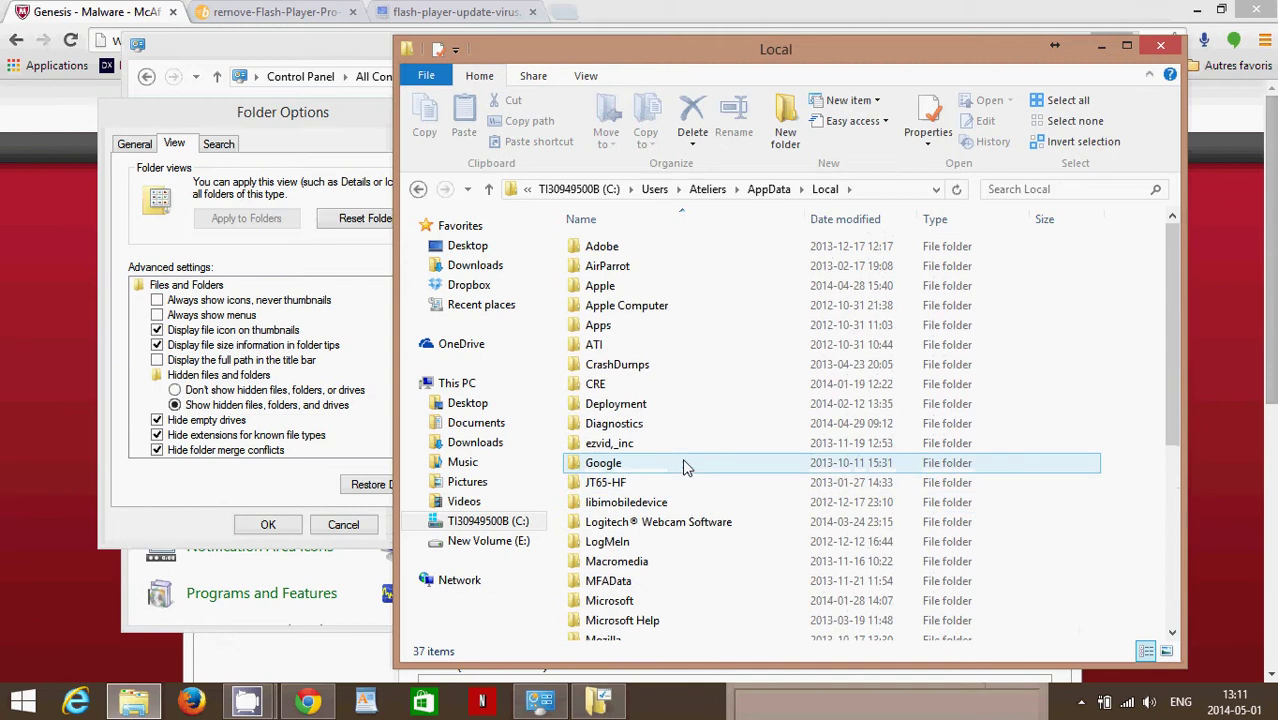
scroll(686, 468, "down", 3)
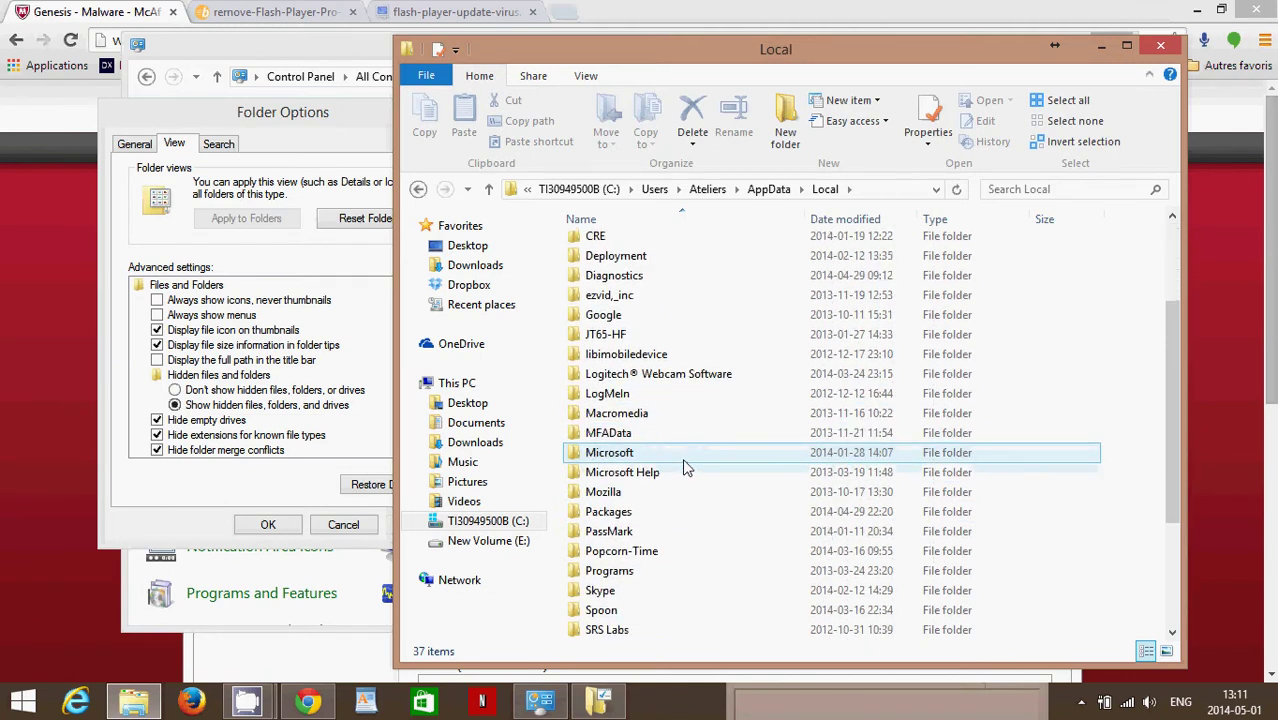
scroll(686, 468, "down", 1)
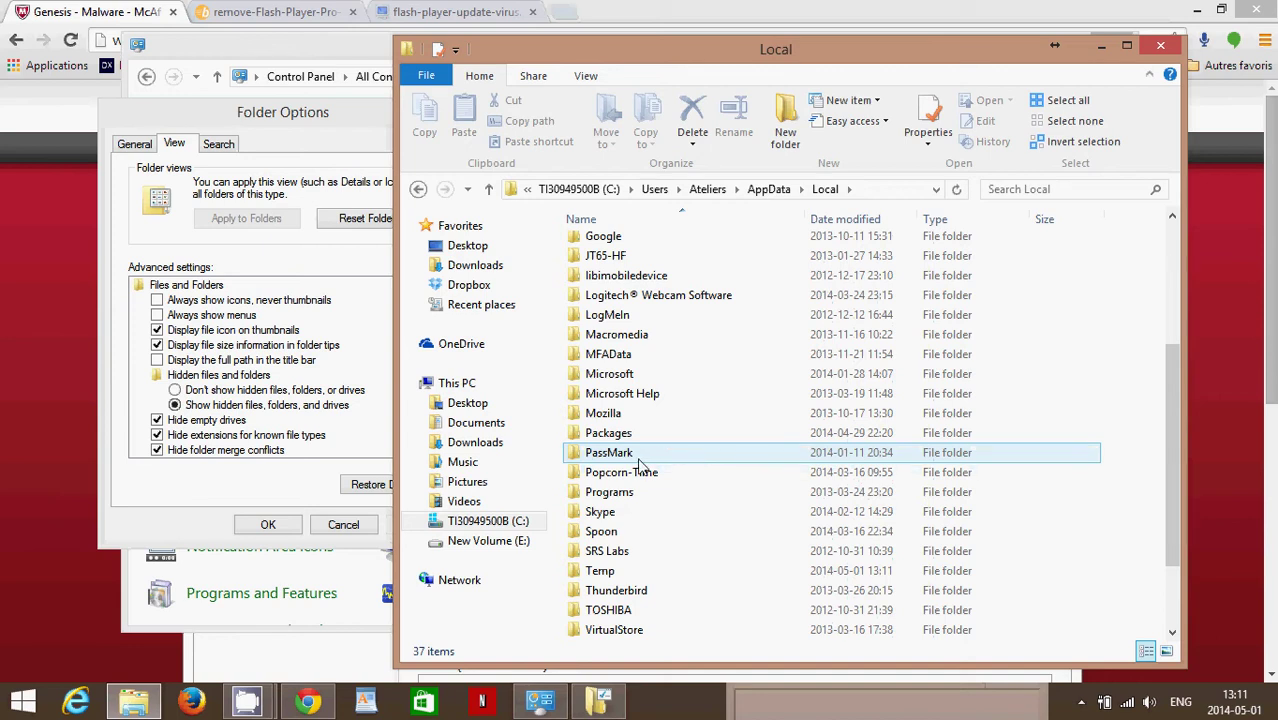
right_click(640, 464)
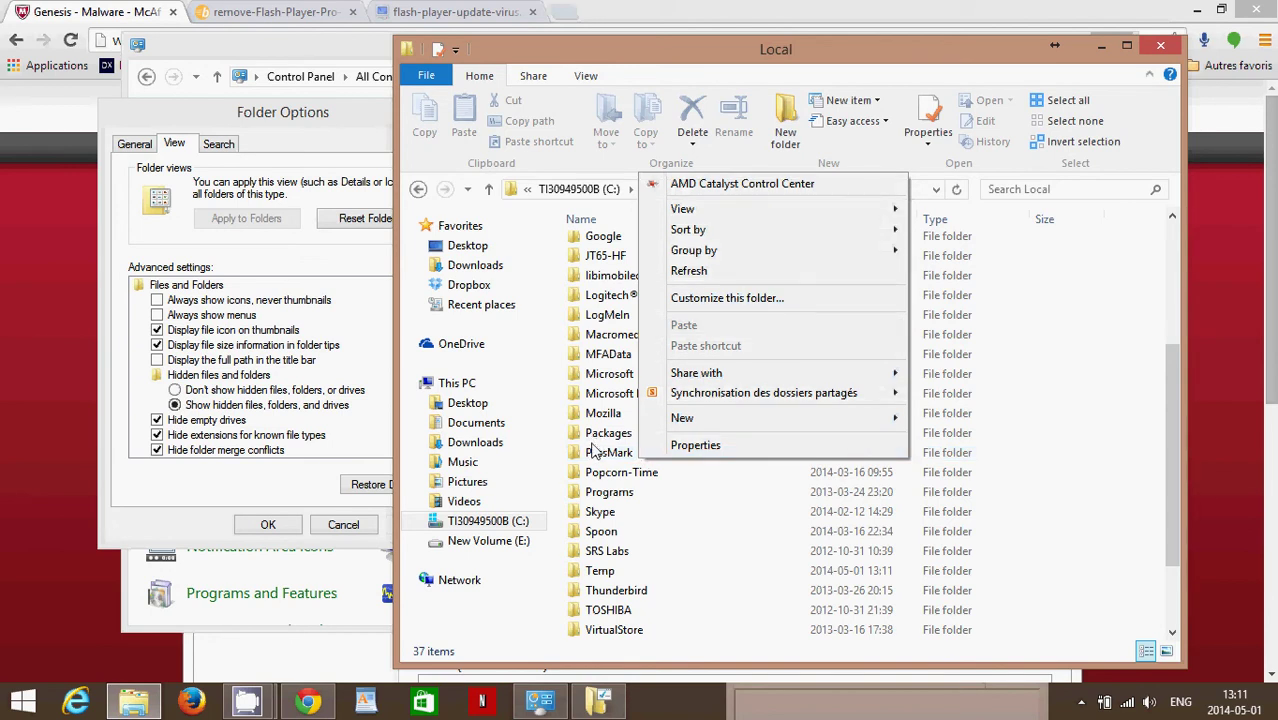
left_click(594, 455)
right_click(594, 455)
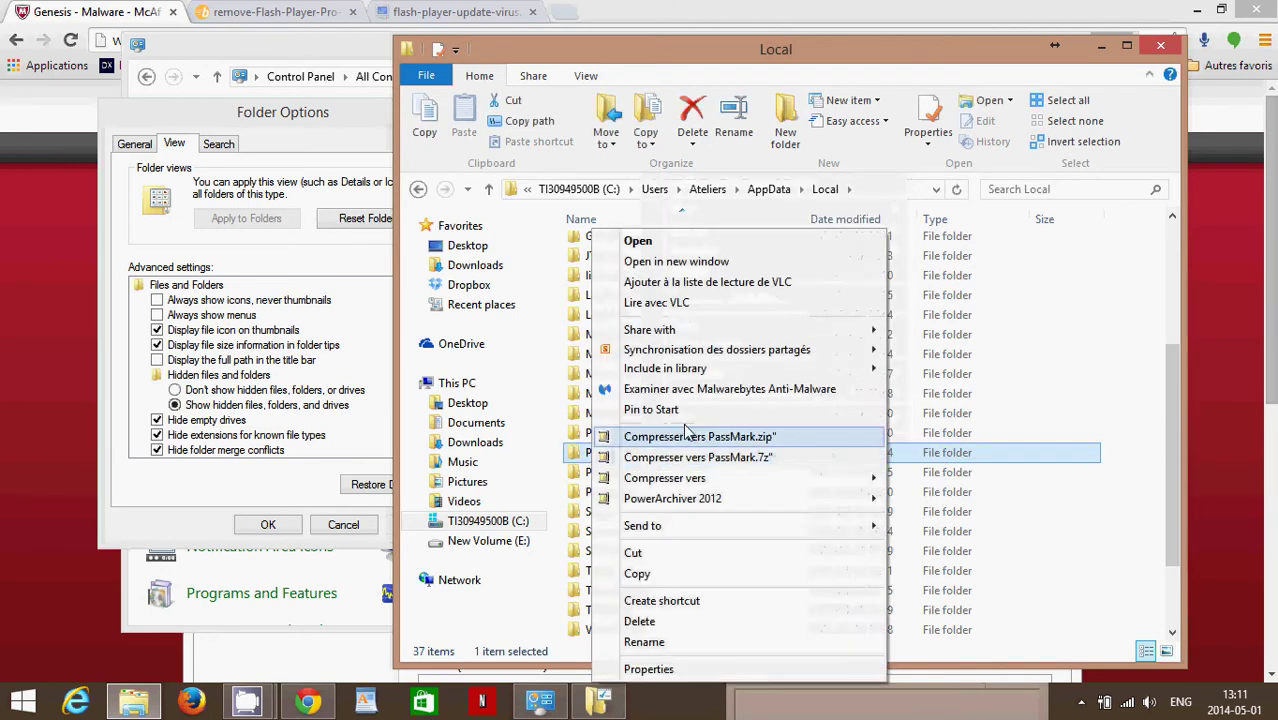
left_click(836, 78)
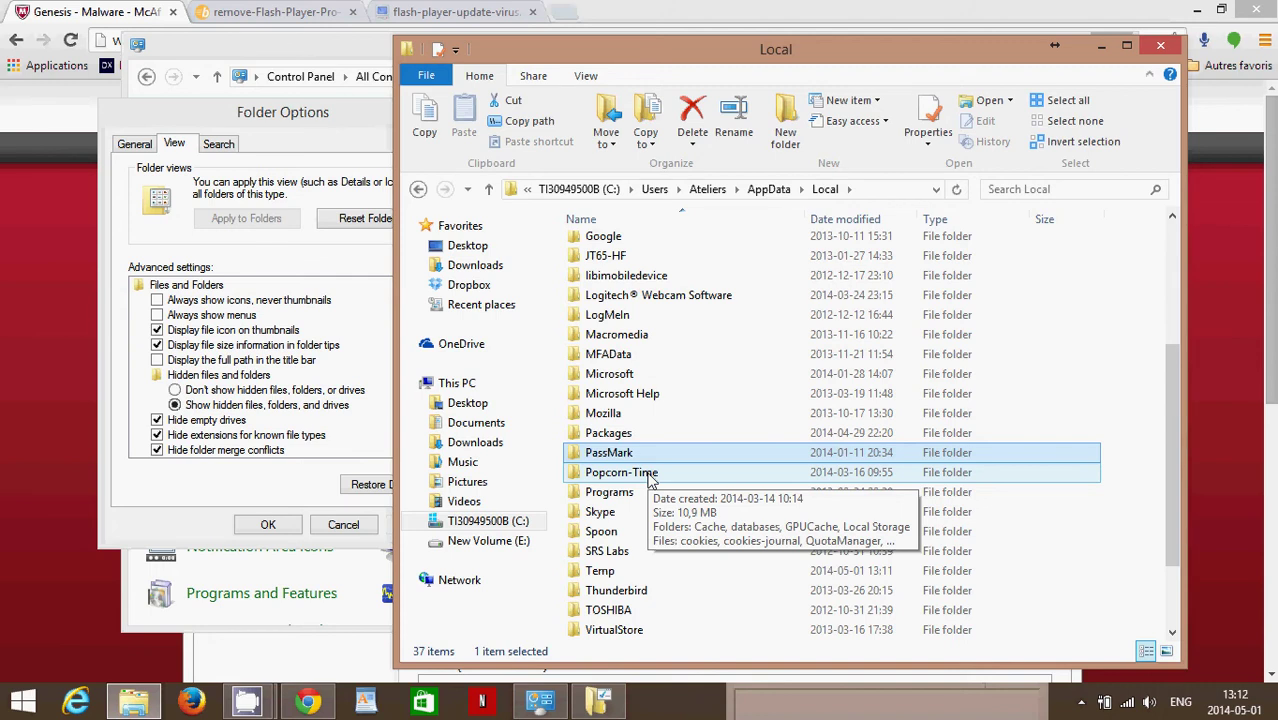
right_click(607, 462)
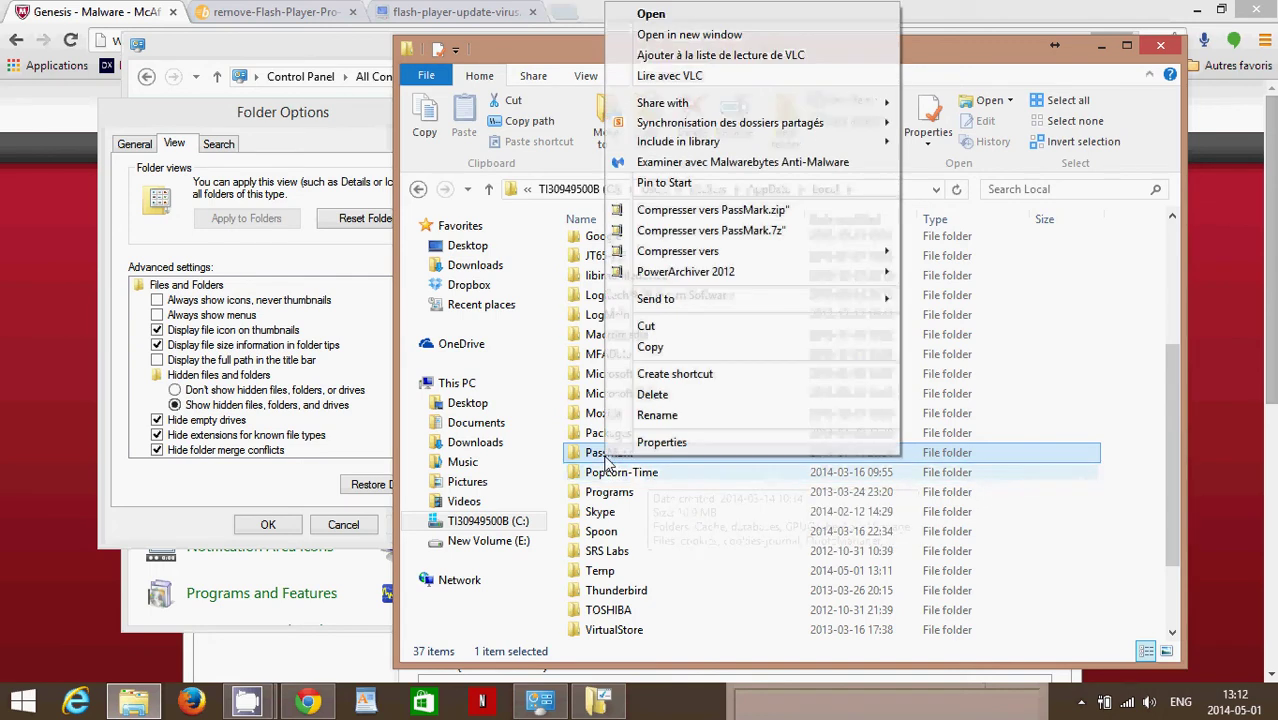
left_click(662, 415)
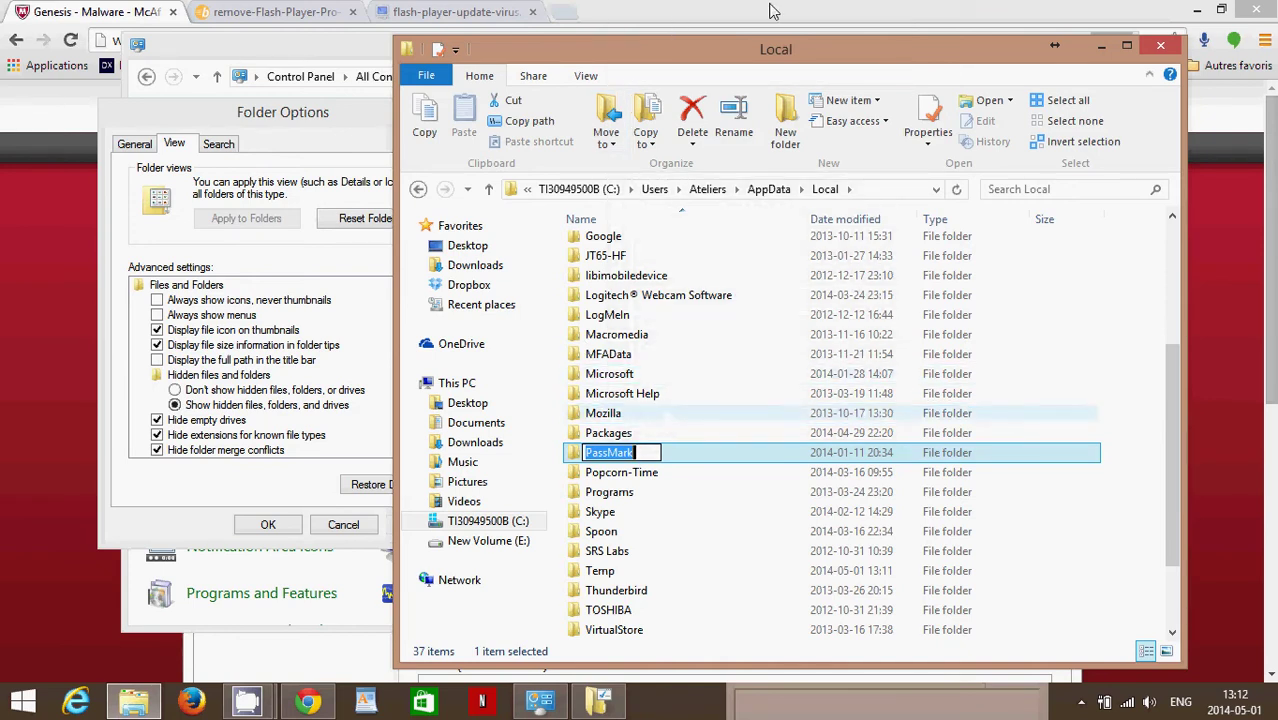
left_click(864, 64)
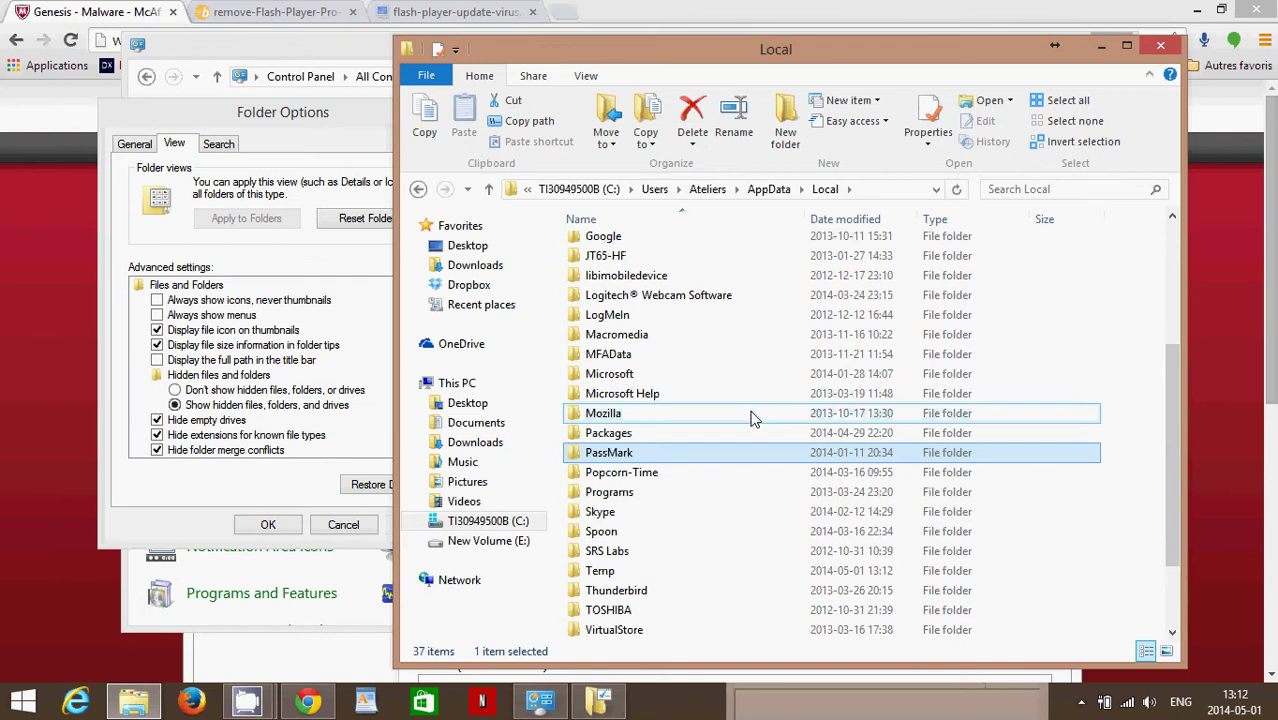
Open the Temp folder inside AppData\Local and look through its temporary folders and files
mouse_move(753, 418)
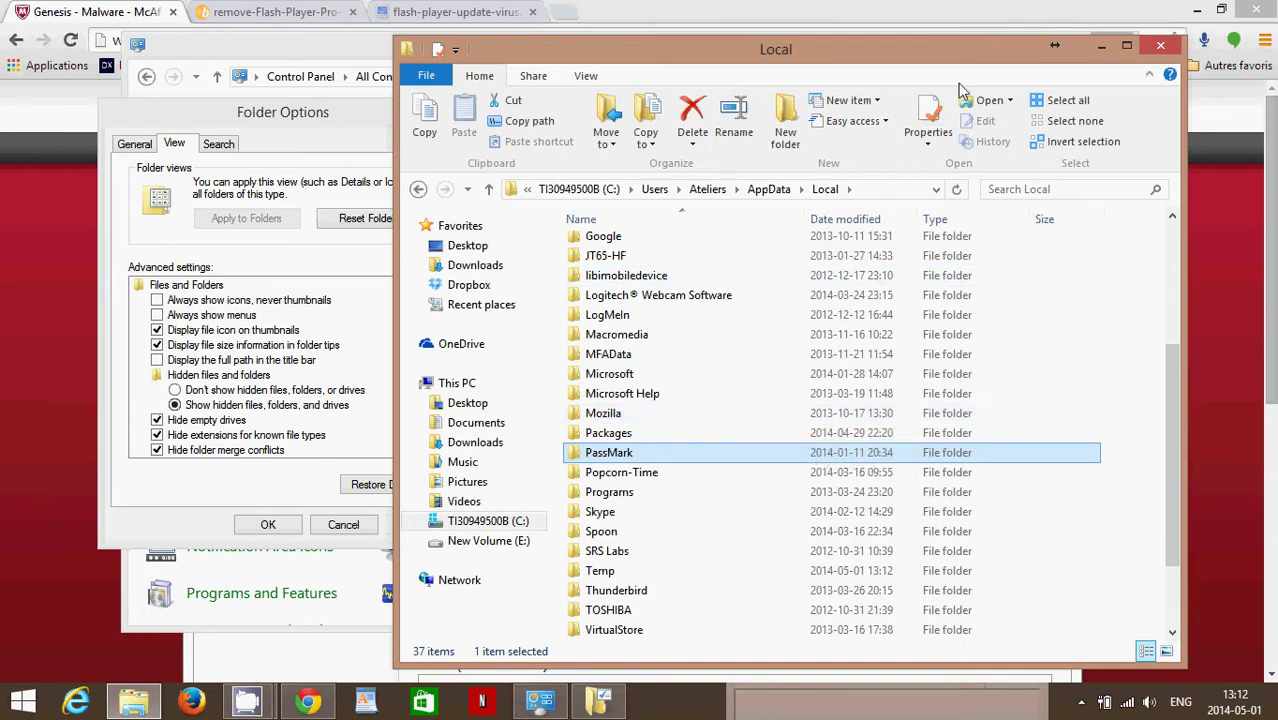
scroll(750, 420, "down", 2)
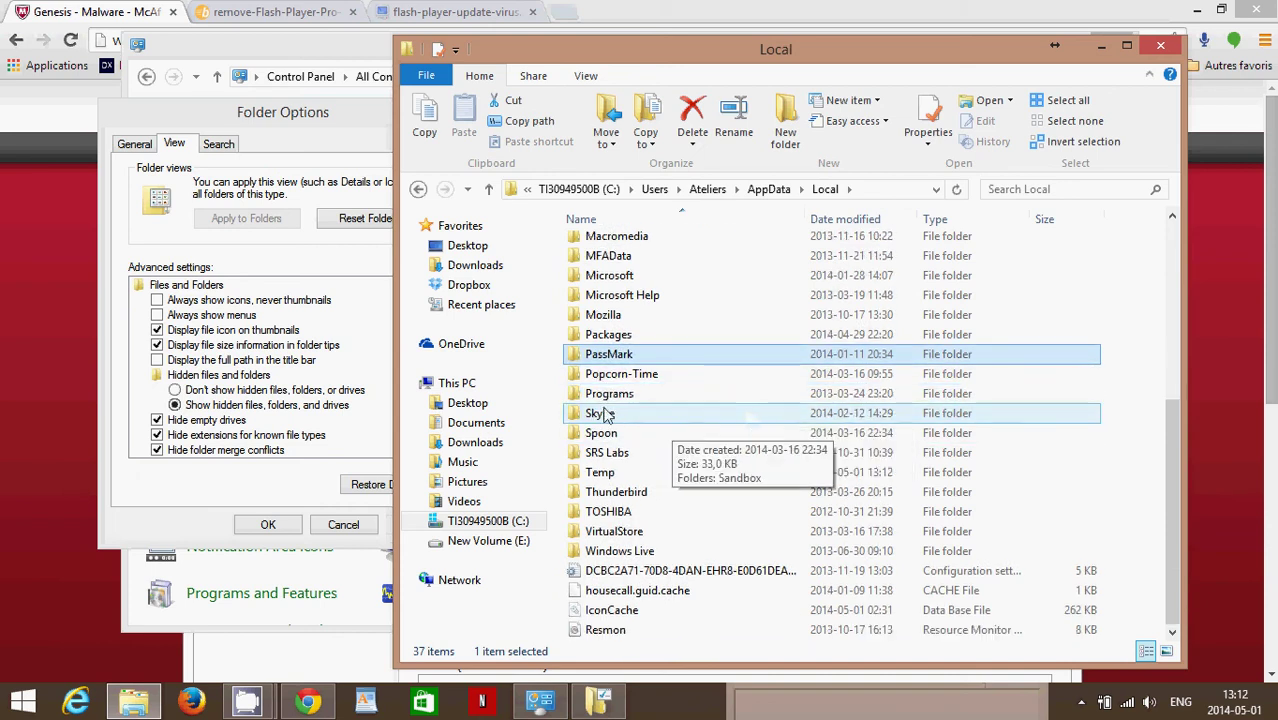
double_click(604, 476)
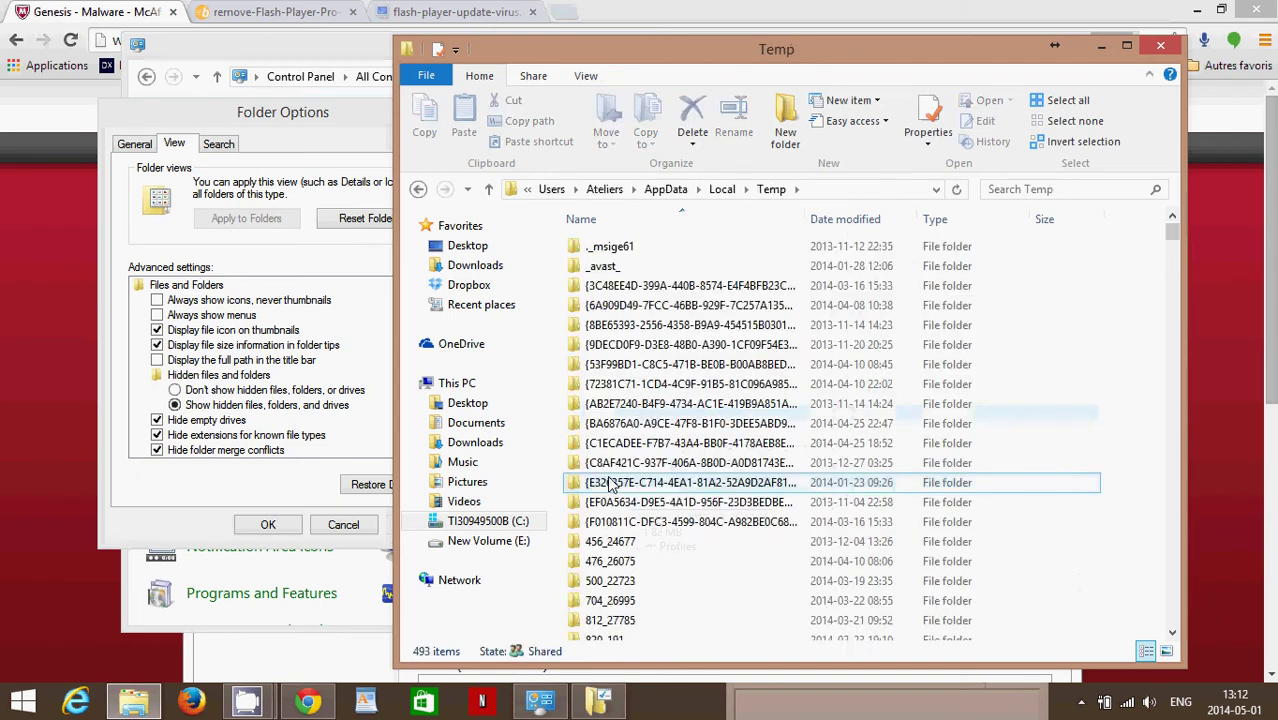
scroll(755, 486, "down", 3)
scroll(755, 486, "down", 20)
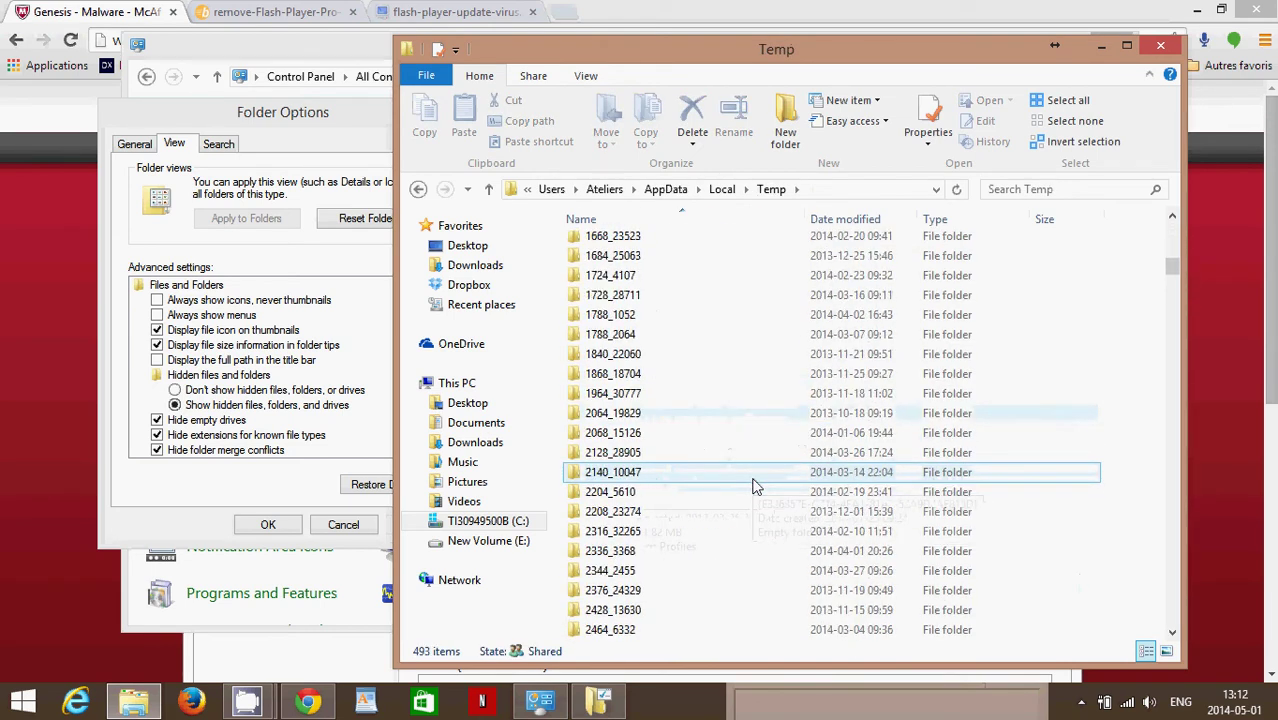
scroll(755, 486, "down", 5)
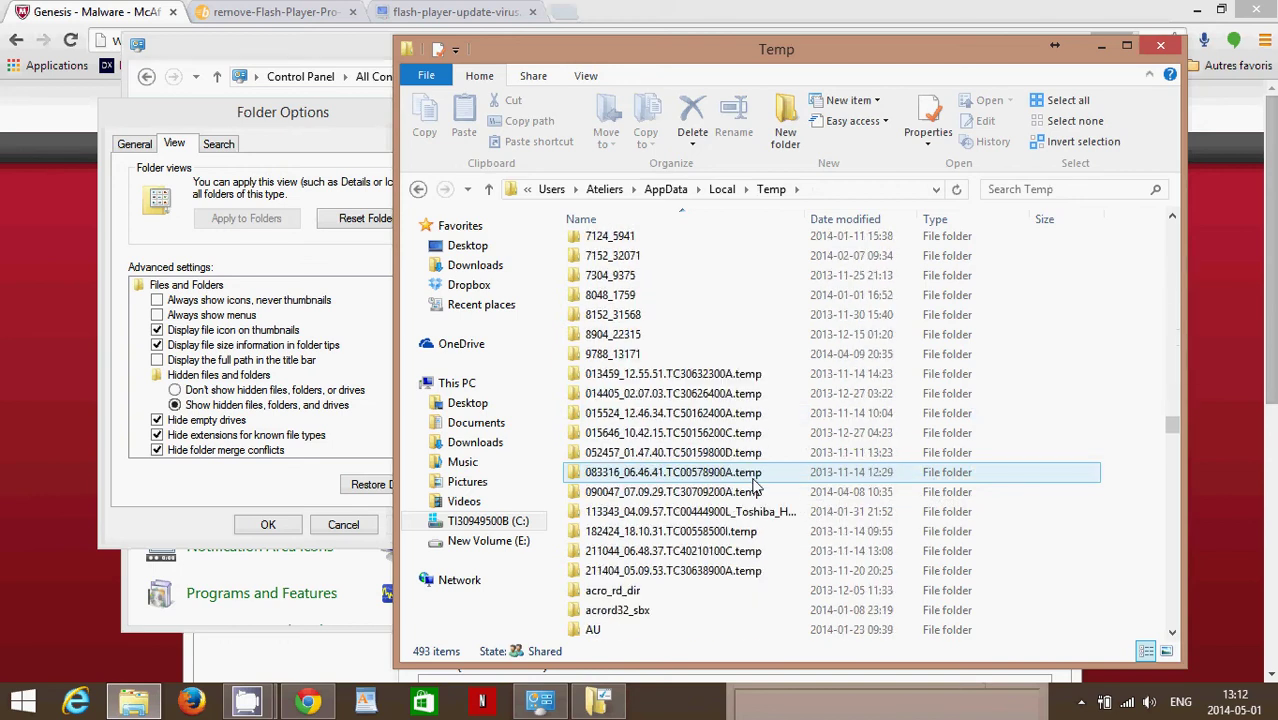
scroll(755, 486, "up", 10)
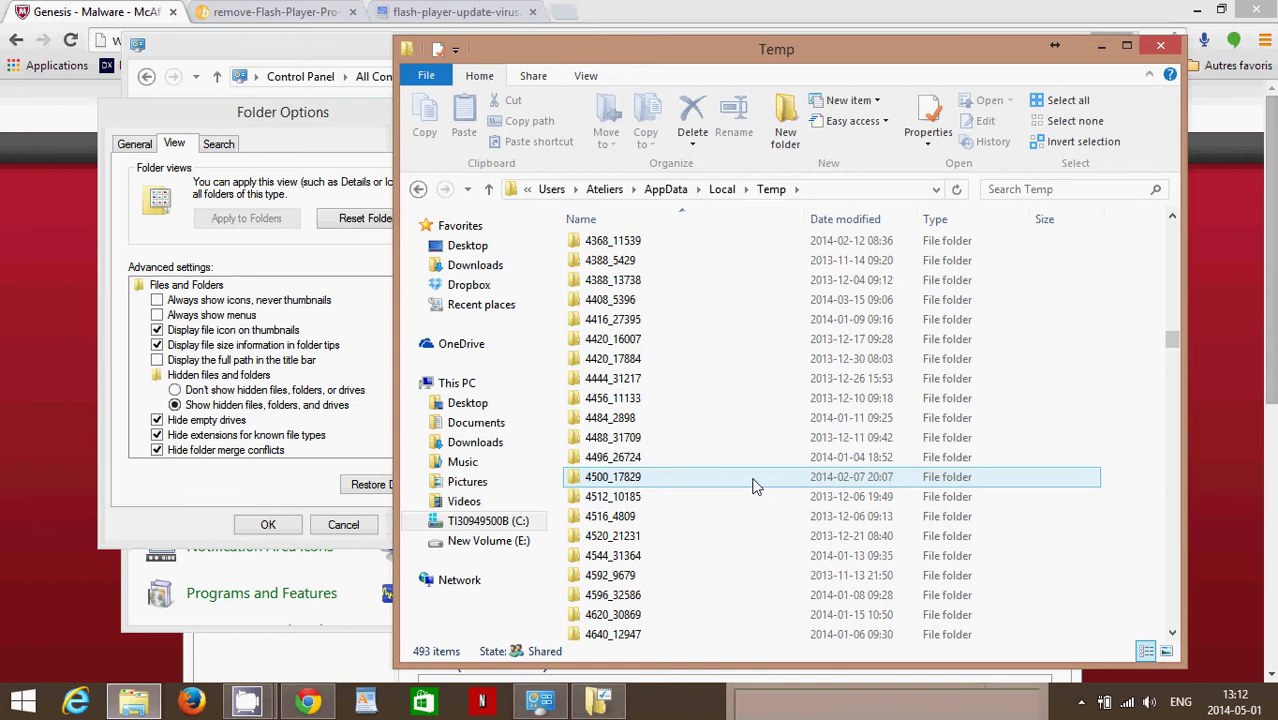
Delete all contents of the Temp folder, skipping items that need administrator permission or are in use, and close the folder window
key("ctrl+a")
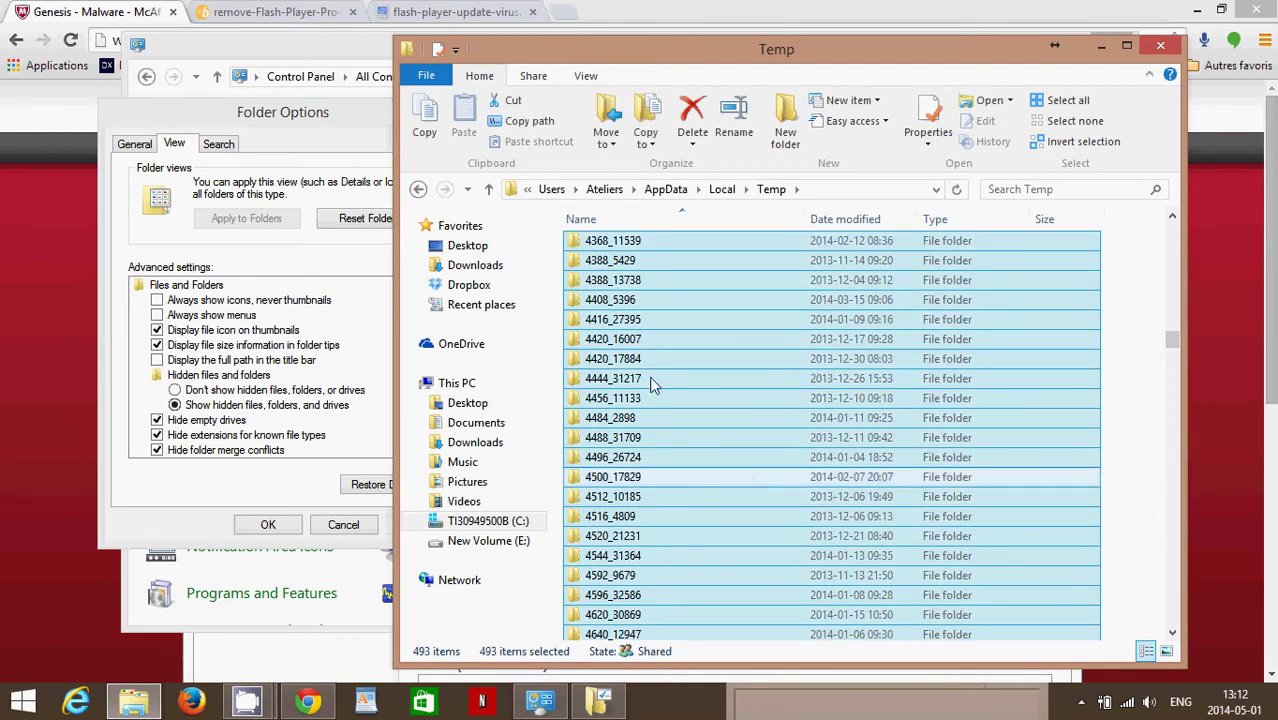
left_click(692, 117)
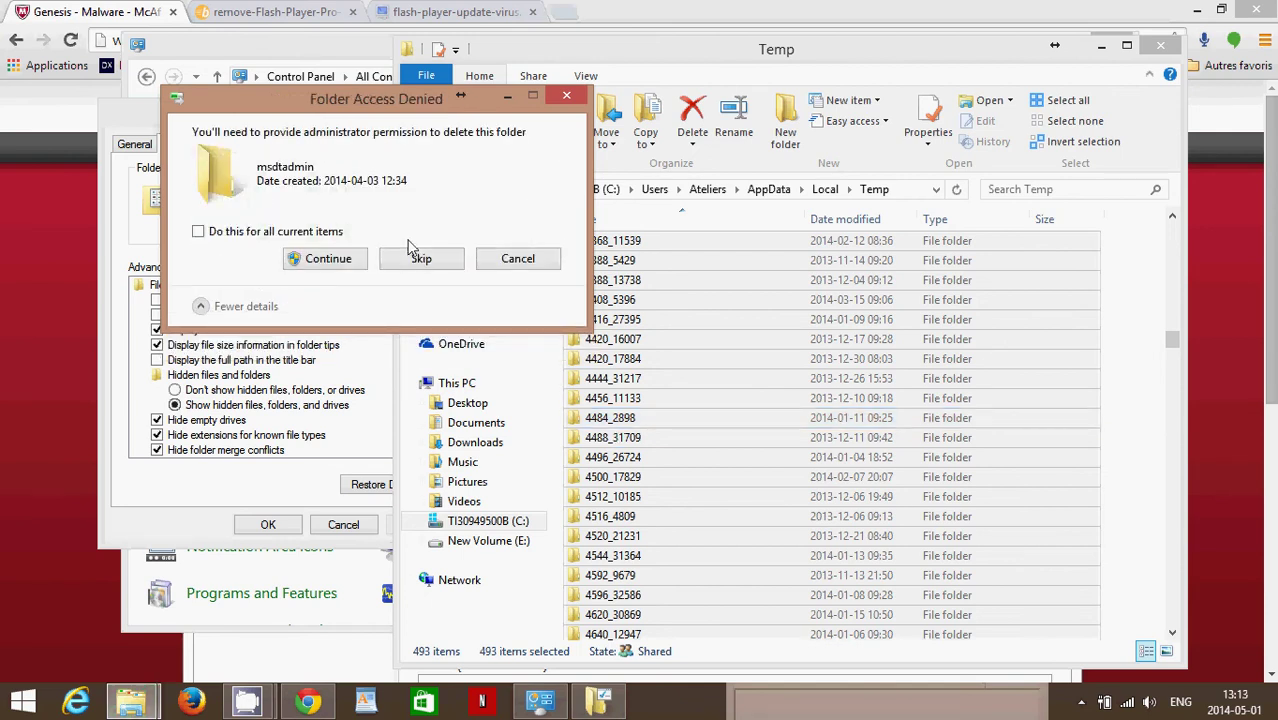
left_click(441, 262)
left_click(303, 233)
left_click(423, 260)
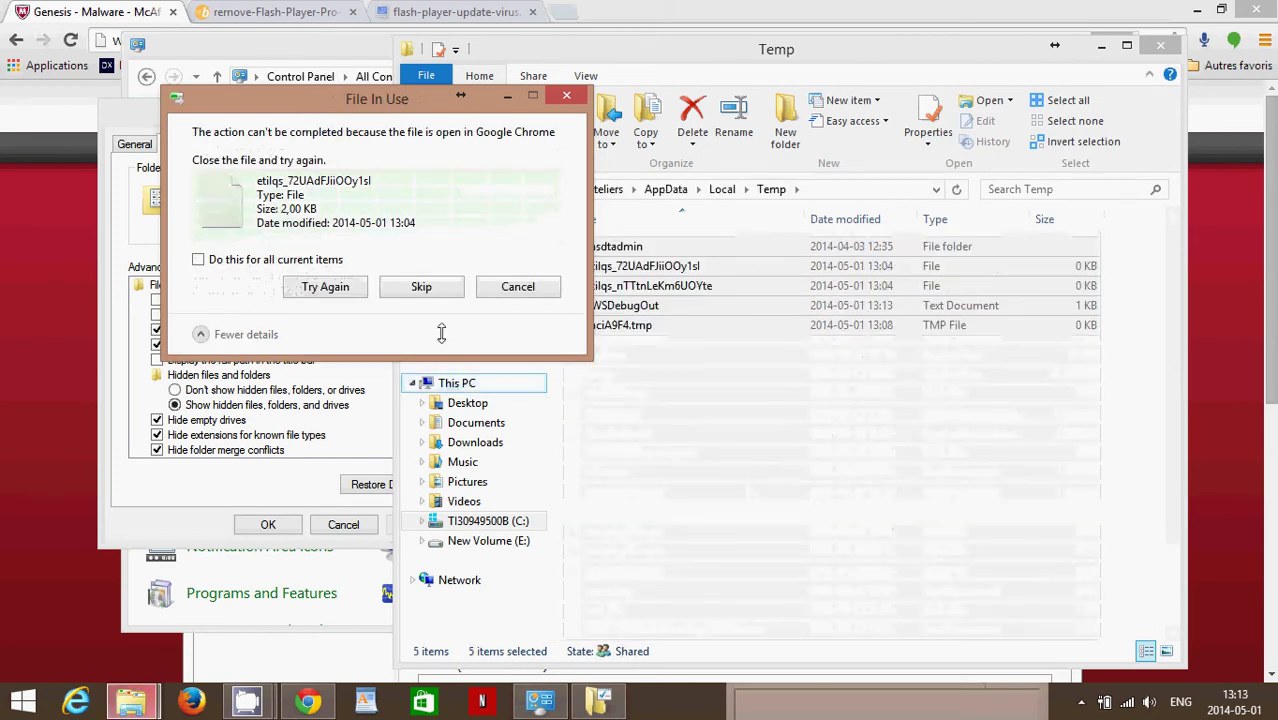
left_click(415, 288)
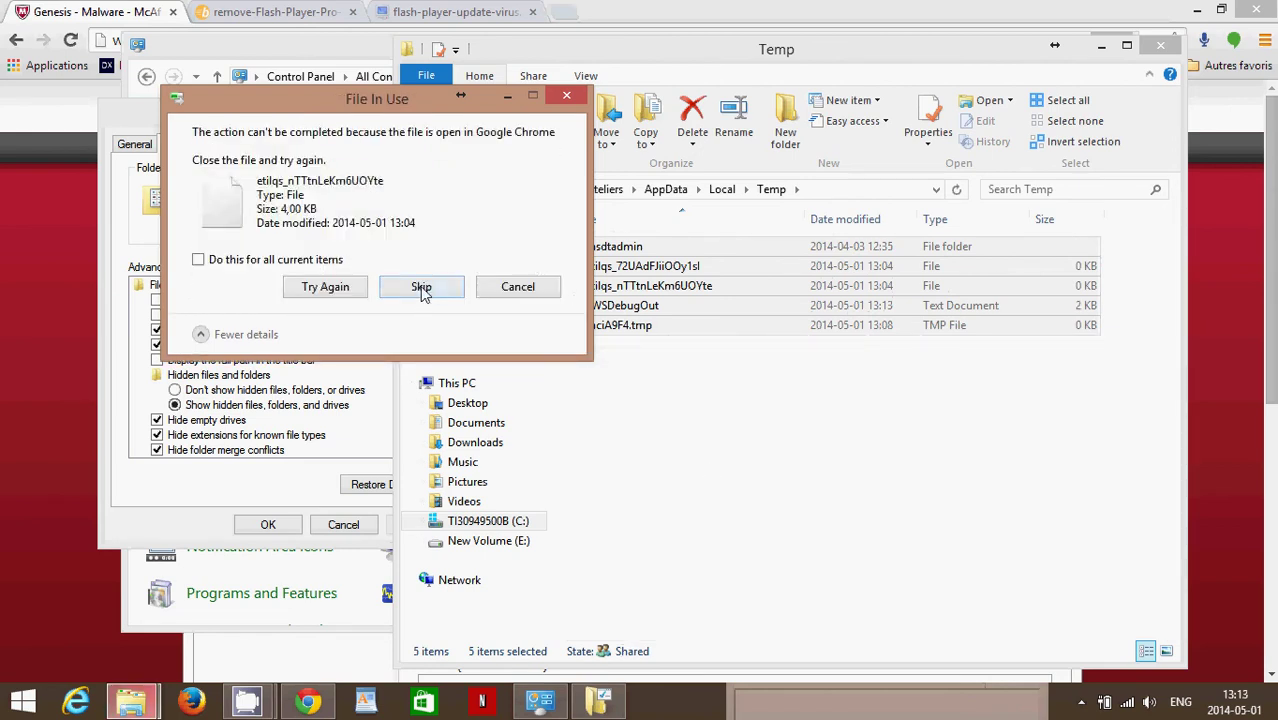
left_click(421, 287)
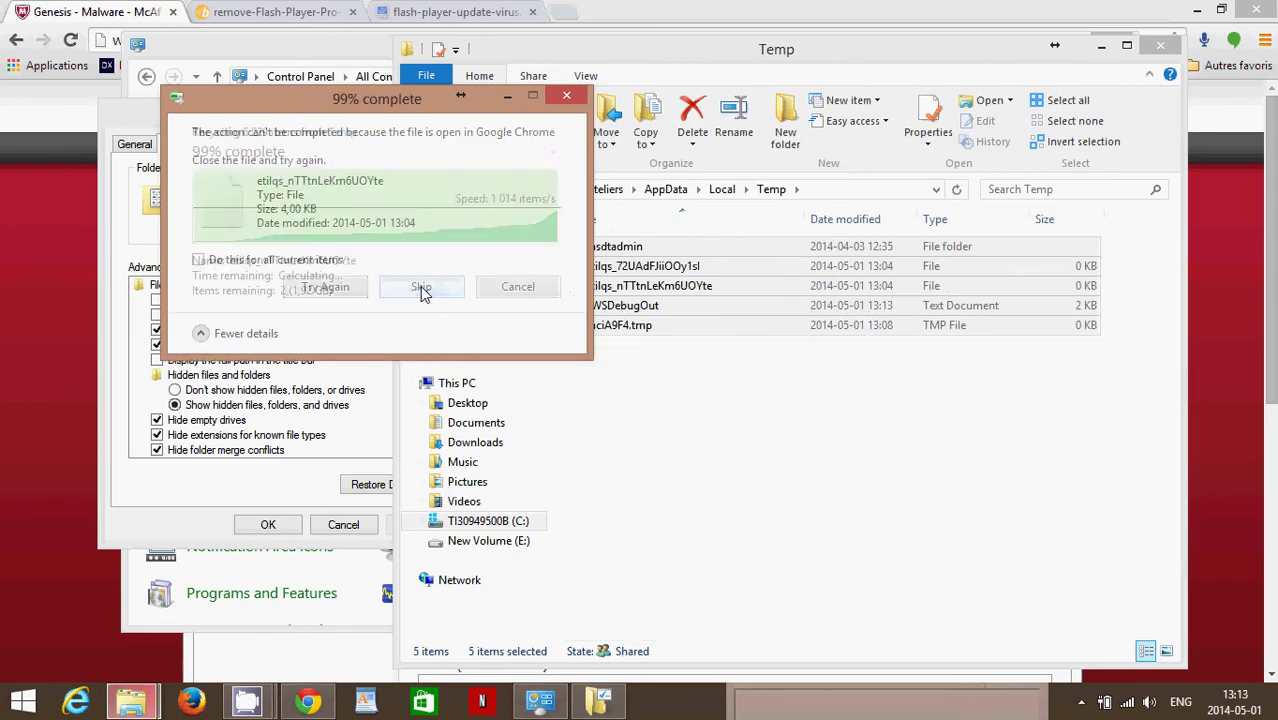
left_click(518, 301)
left_click(690, 486)
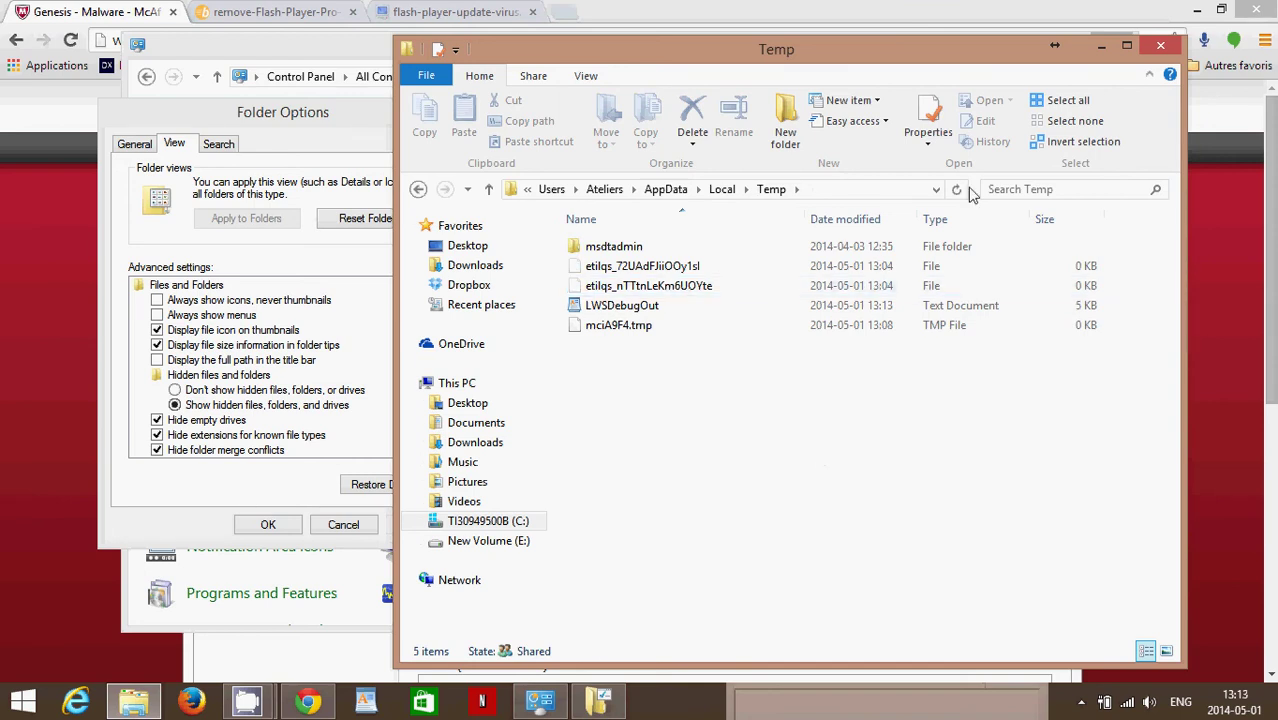
left_click(1160, 48)
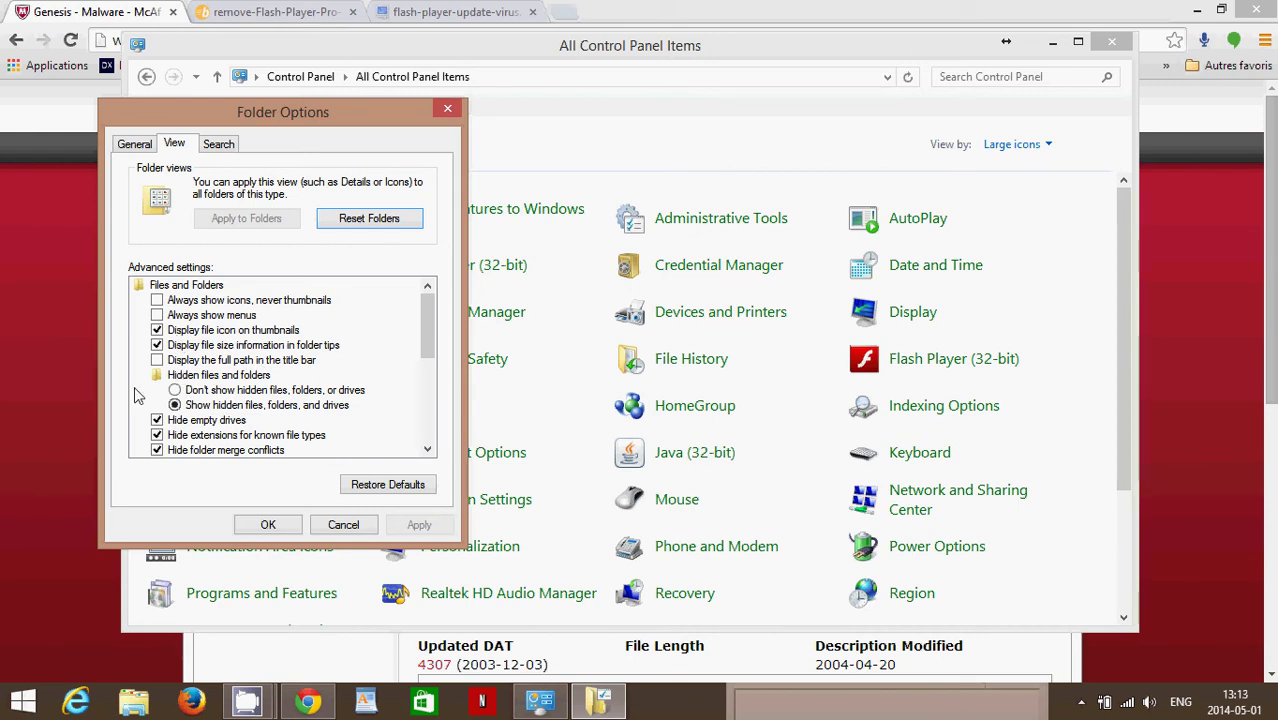
Set Folder Options back to not showing hidden files, folders, or drives, apply the change, and close Folder Options and Control Panel
left_click(176, 390)
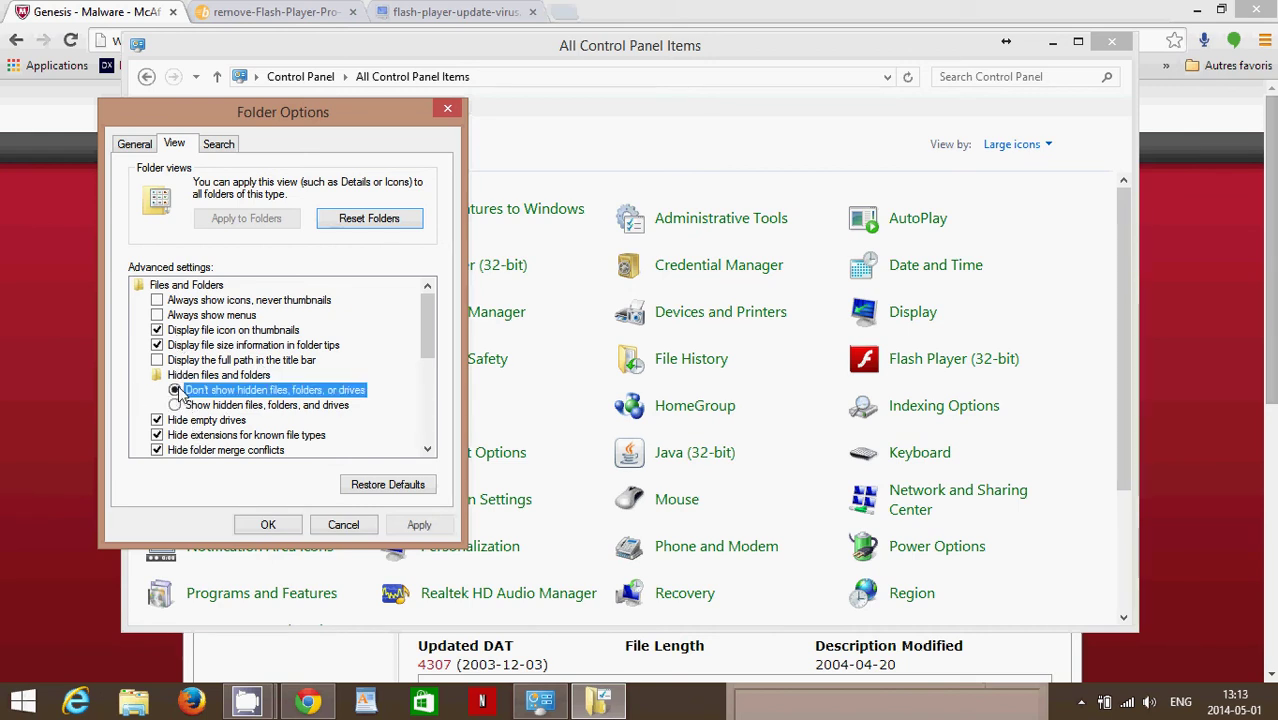
left_click(418, 530)
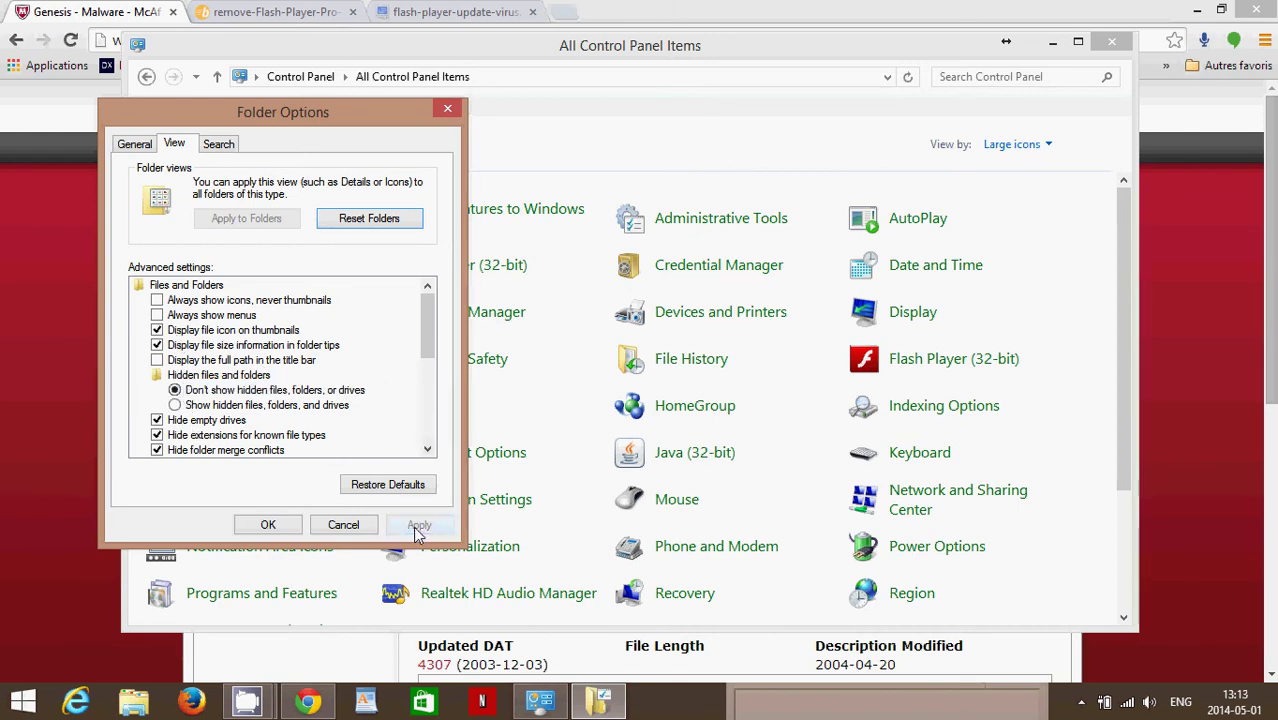
left_click(266, 528)
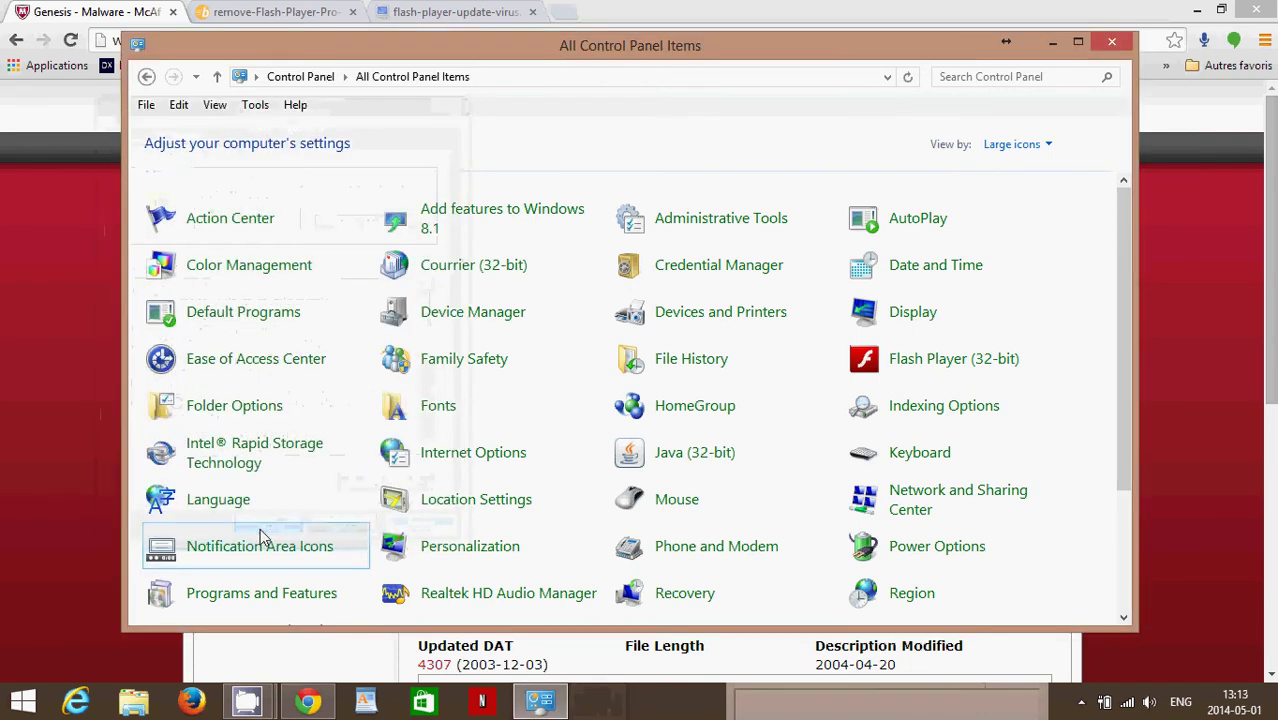
left_click(1114, 46)
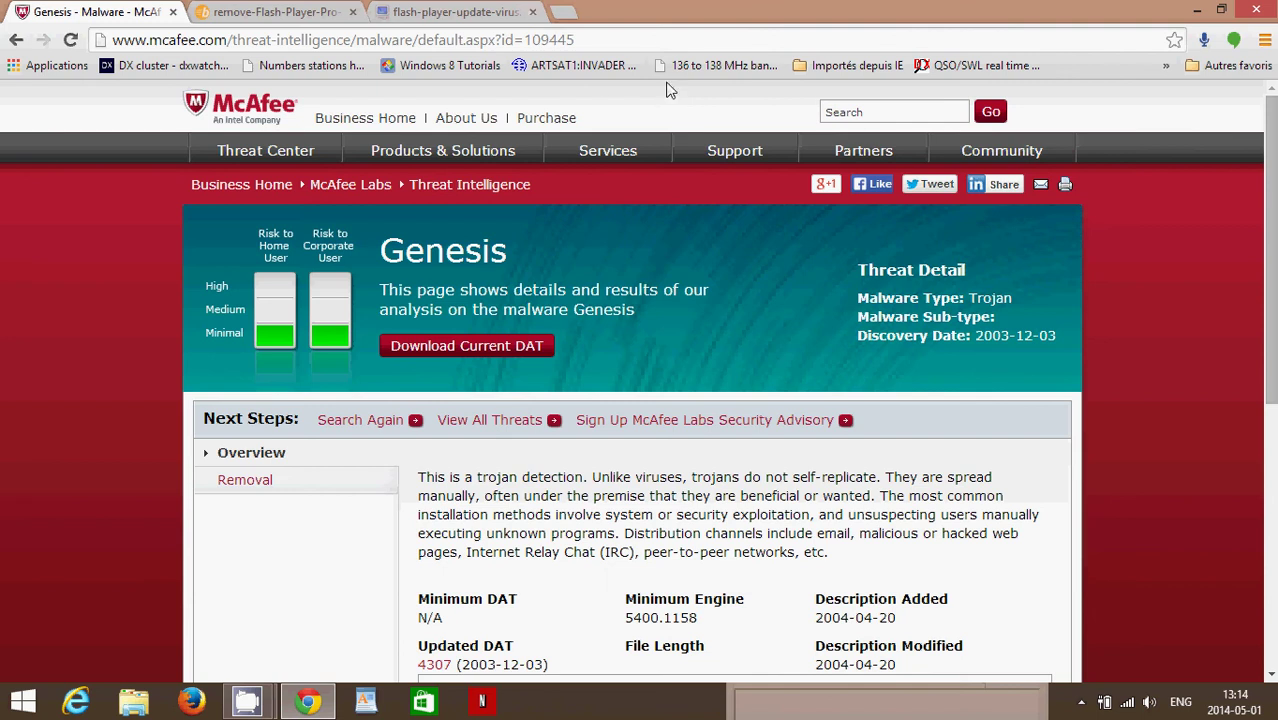
left_click(533, 12)
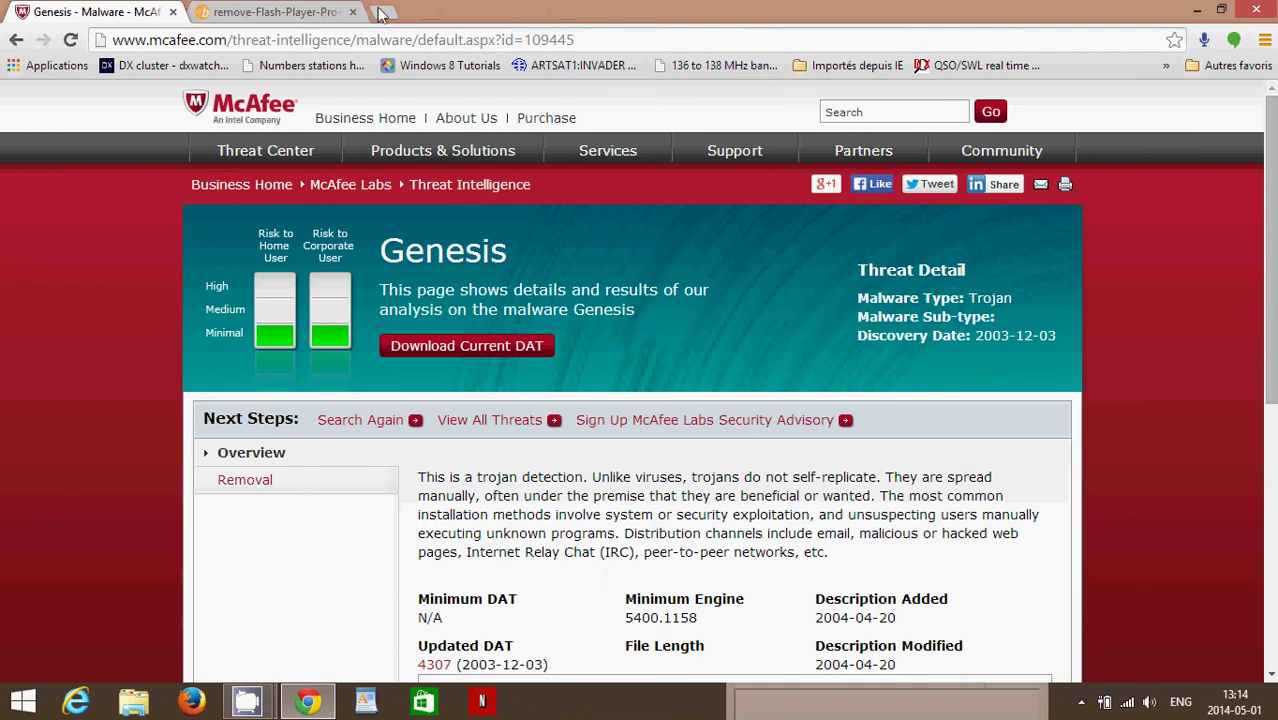
left_click(352, 12)
left_click(343, 40)
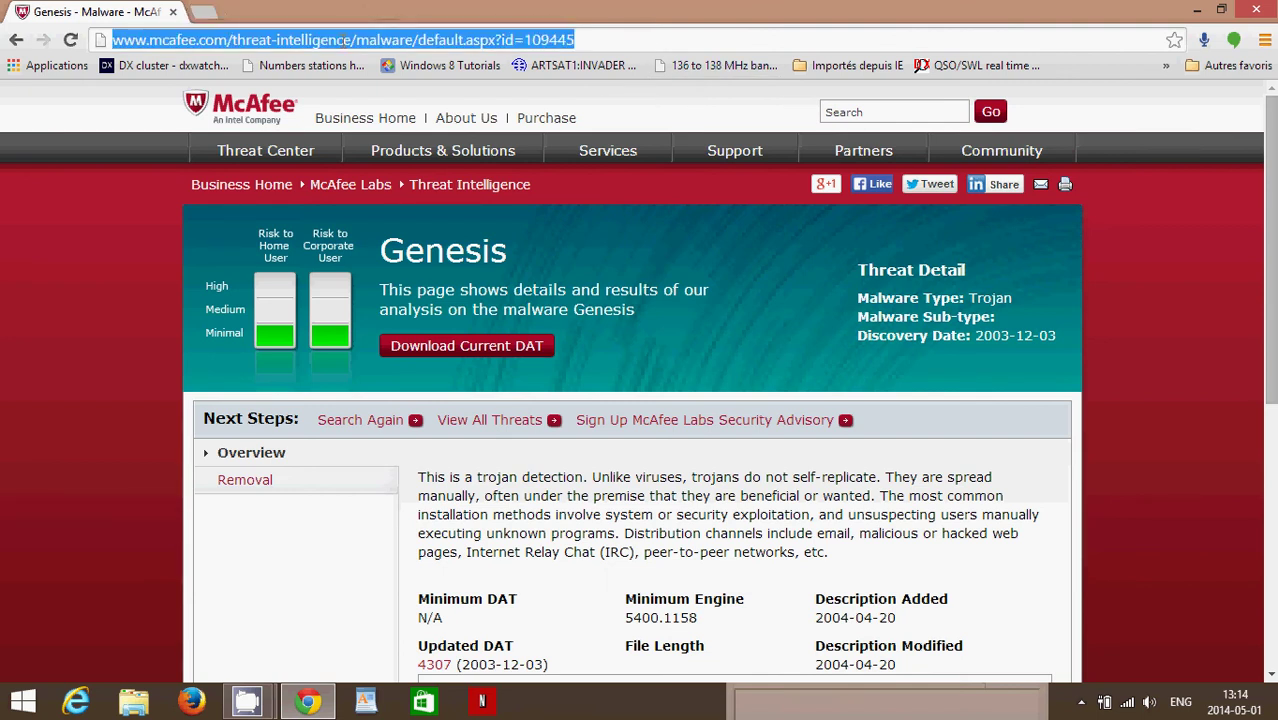
type("www.malware")
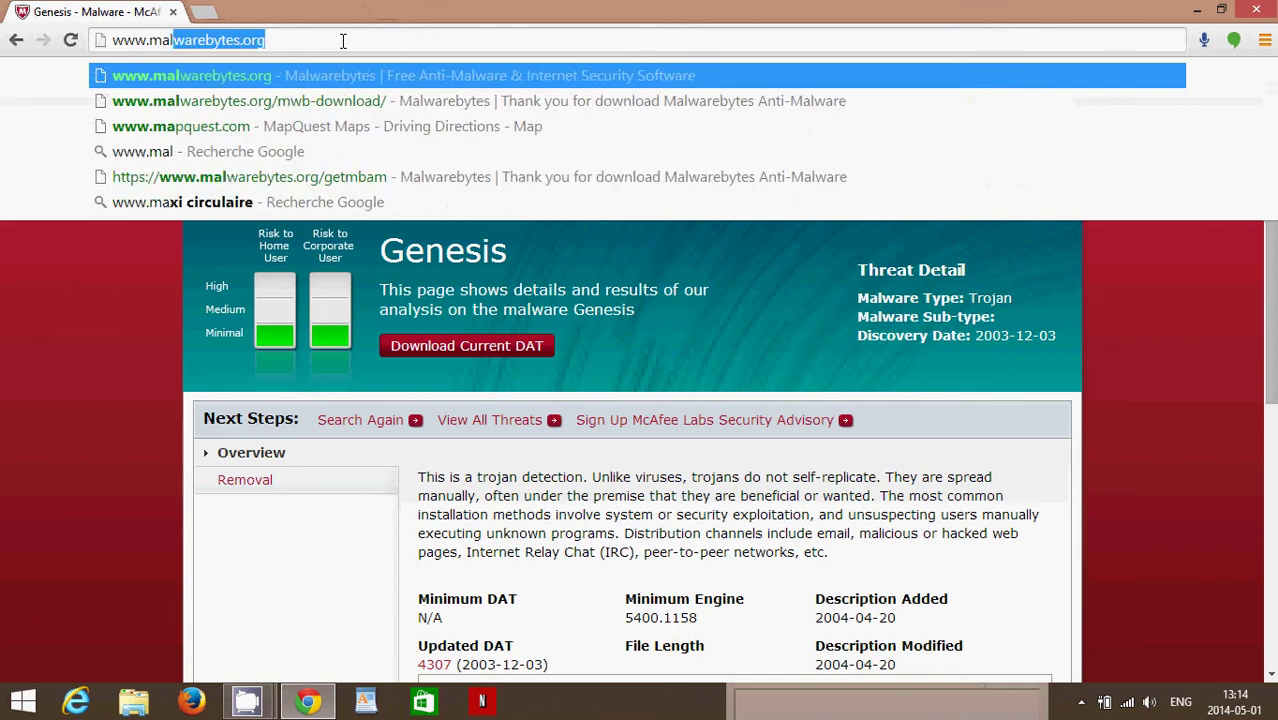
type("bytes.org")
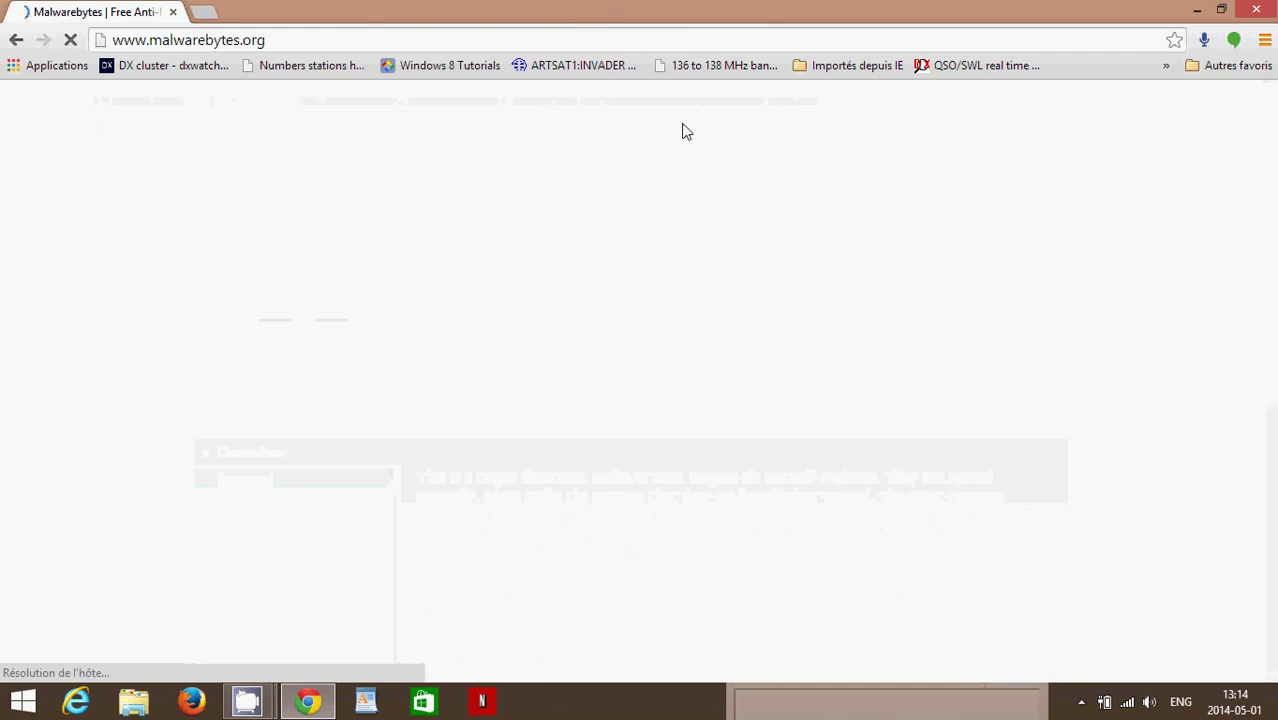
Download the free version of Malwarebytes Anti-Malware and run the downloaded mbam-setup installer
scroll(700, 276, "down", 3)
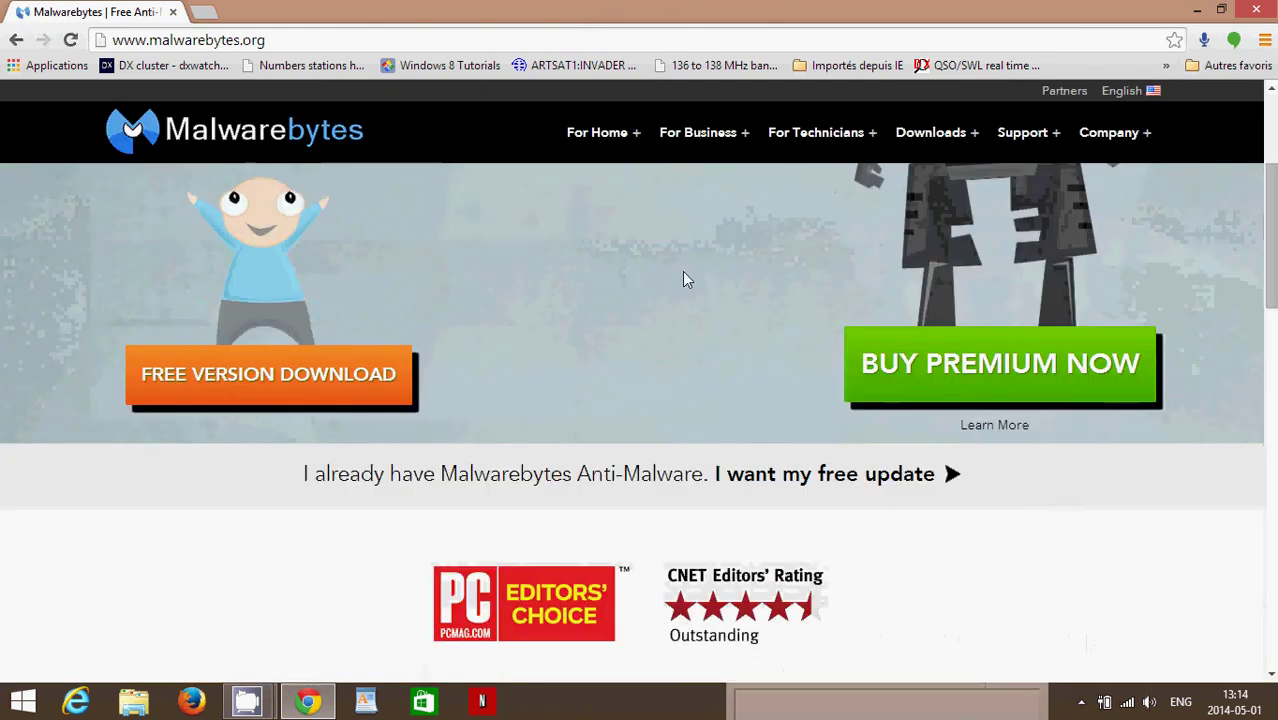
left_click(296, 395)
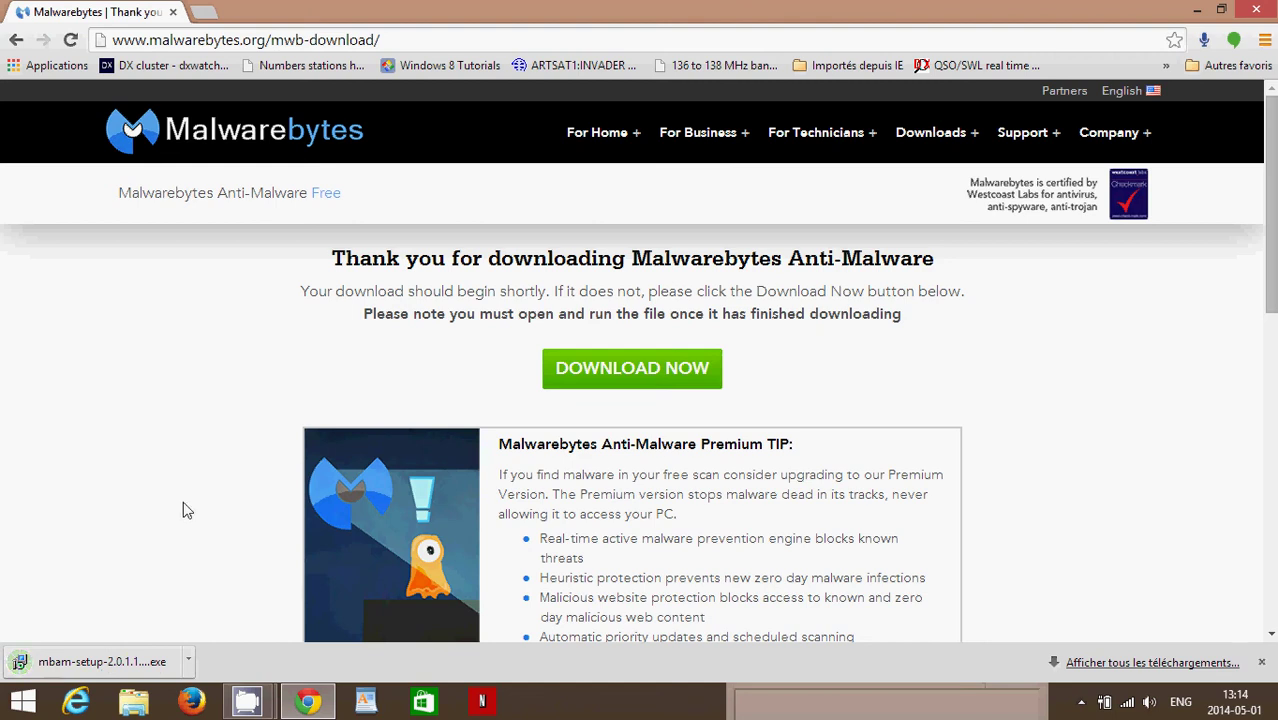
left_click(90, 664)
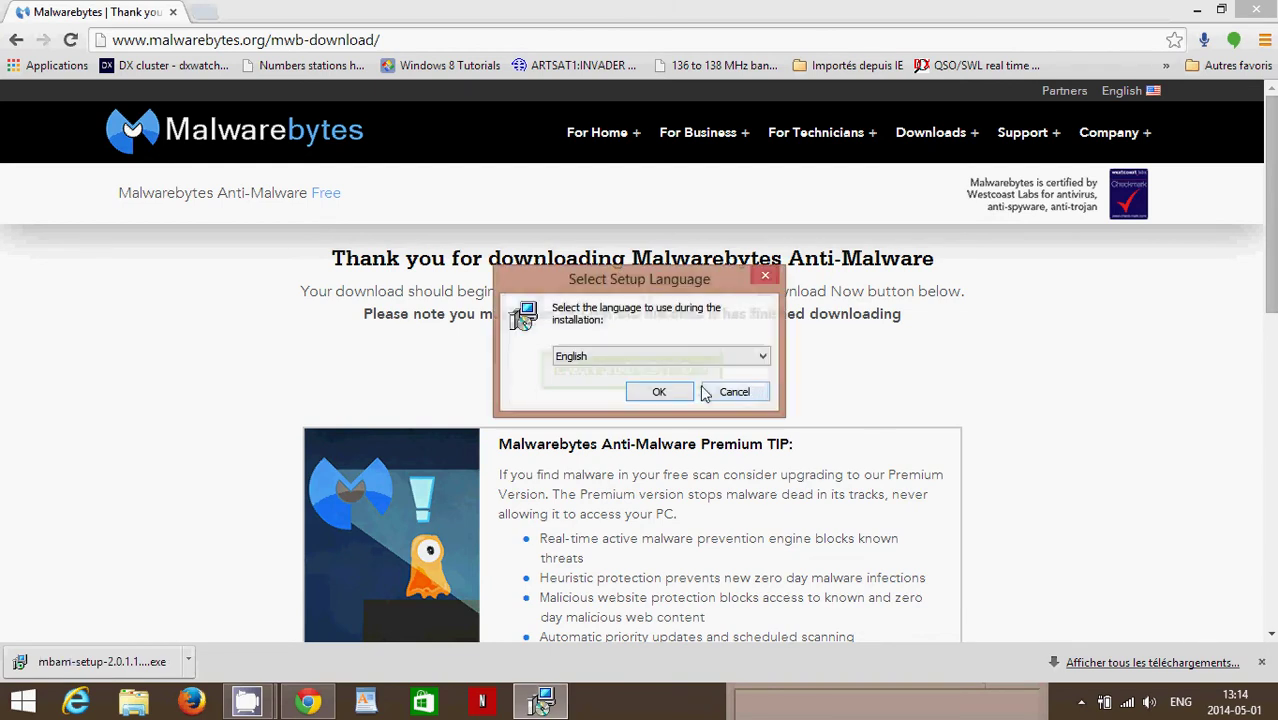
Install Malwarebytes Anti-Malware in English, accepting the license agreement and keeping the default setup options, including the desktop icon
left_click(658, 391)
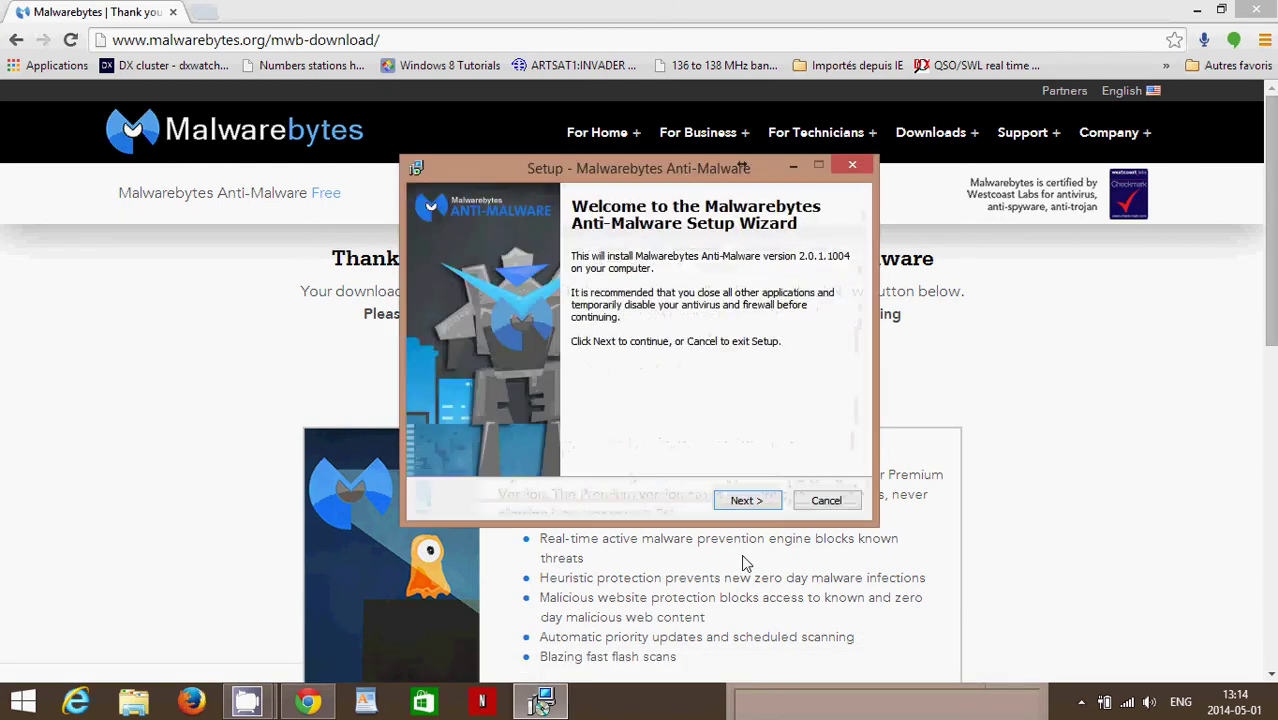
left_click(759, 501)
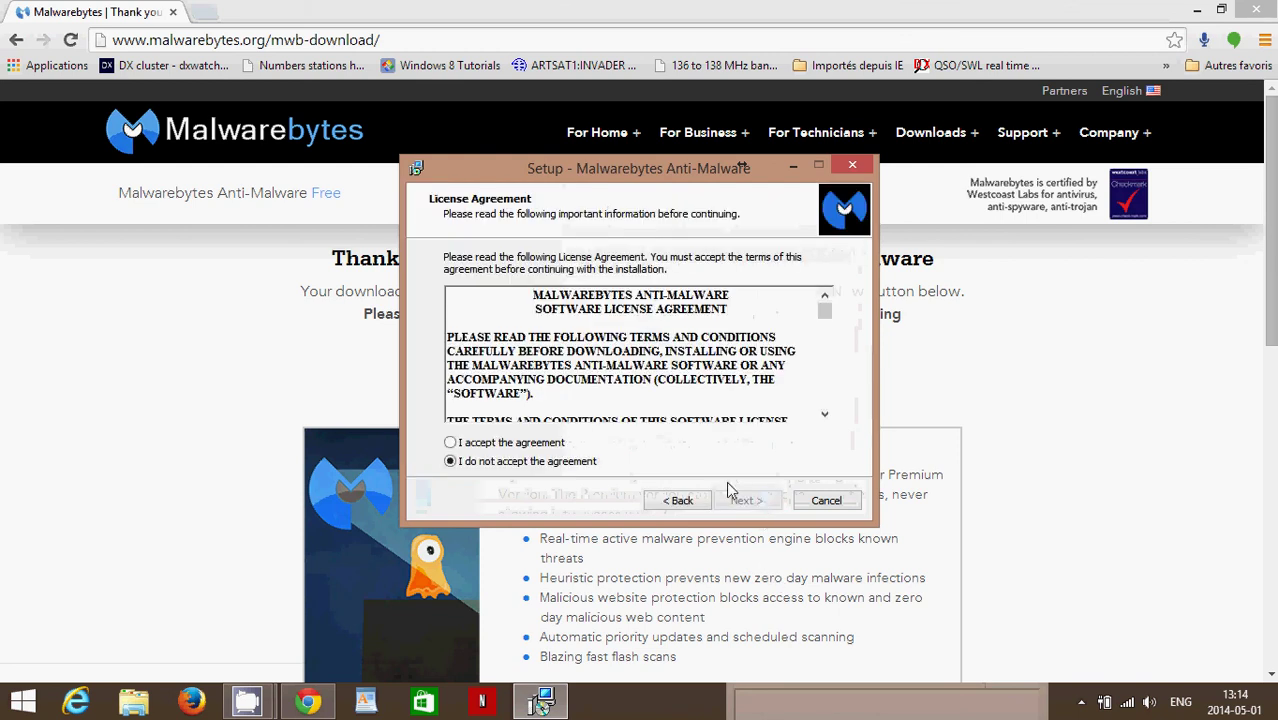
left_click(536, 449)
left_click(751, 501)
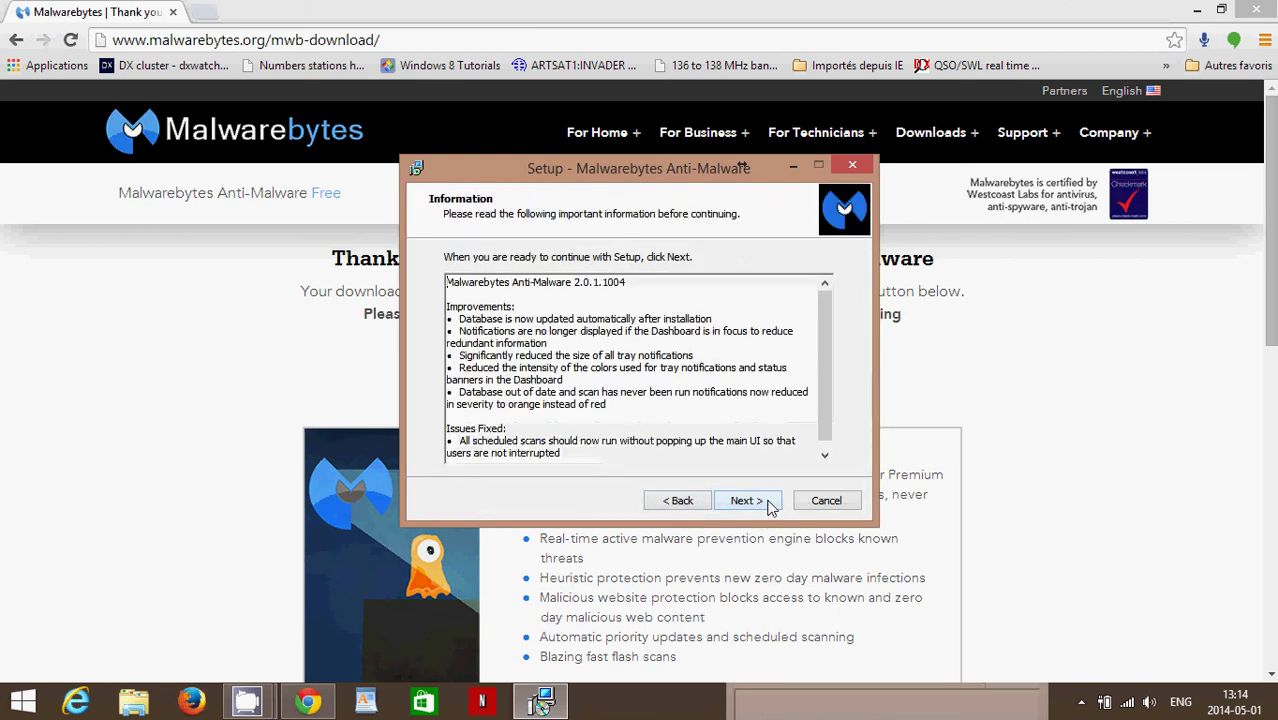
left_click(765, 504)
left_click(768, 503)
left_click(768, 503)
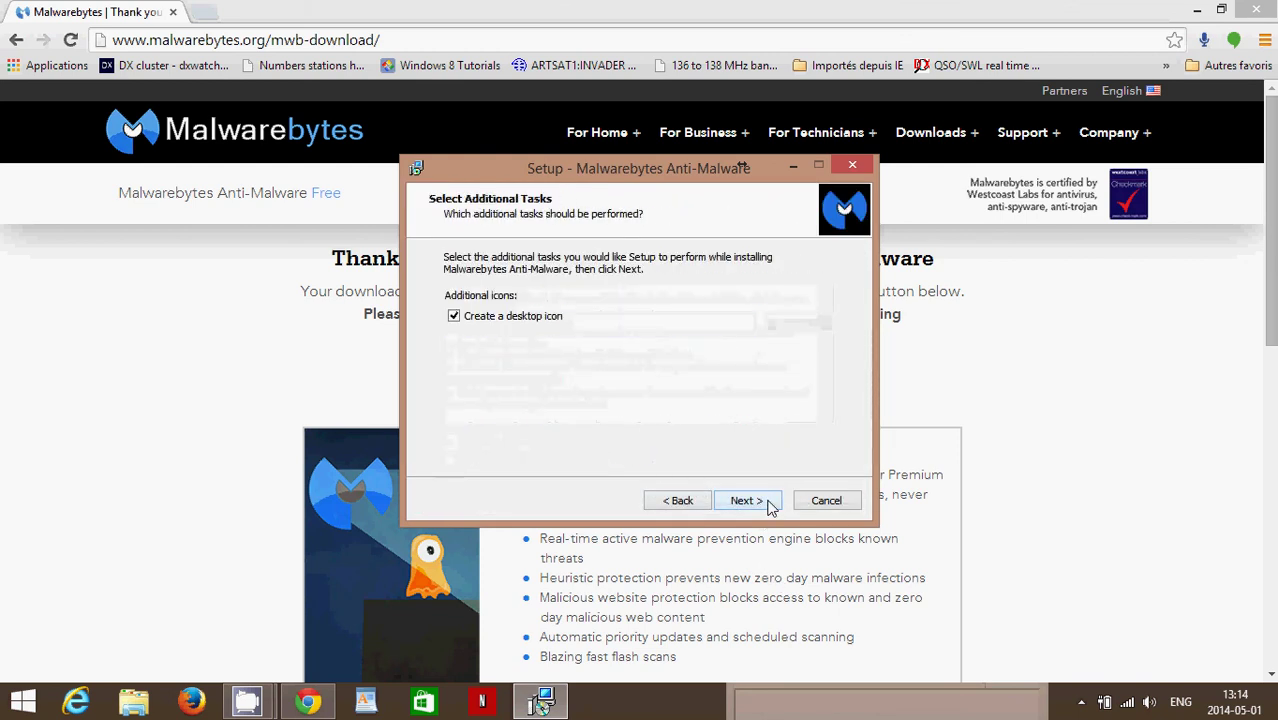
left_click(768, 503)
left_click(748, 501)
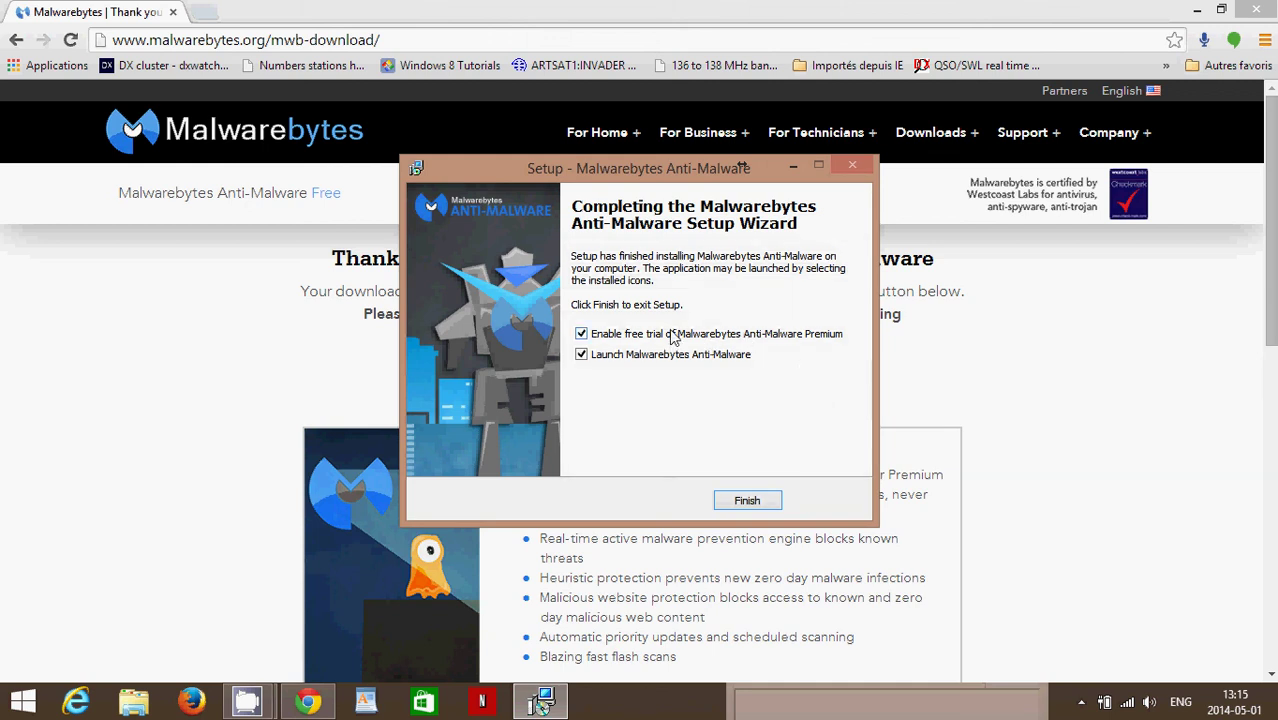
Finish the setup wizard with Malwarebytes Anti-Malware set to launch, and start a threat scan from its dashboard
left_click(750, 500)
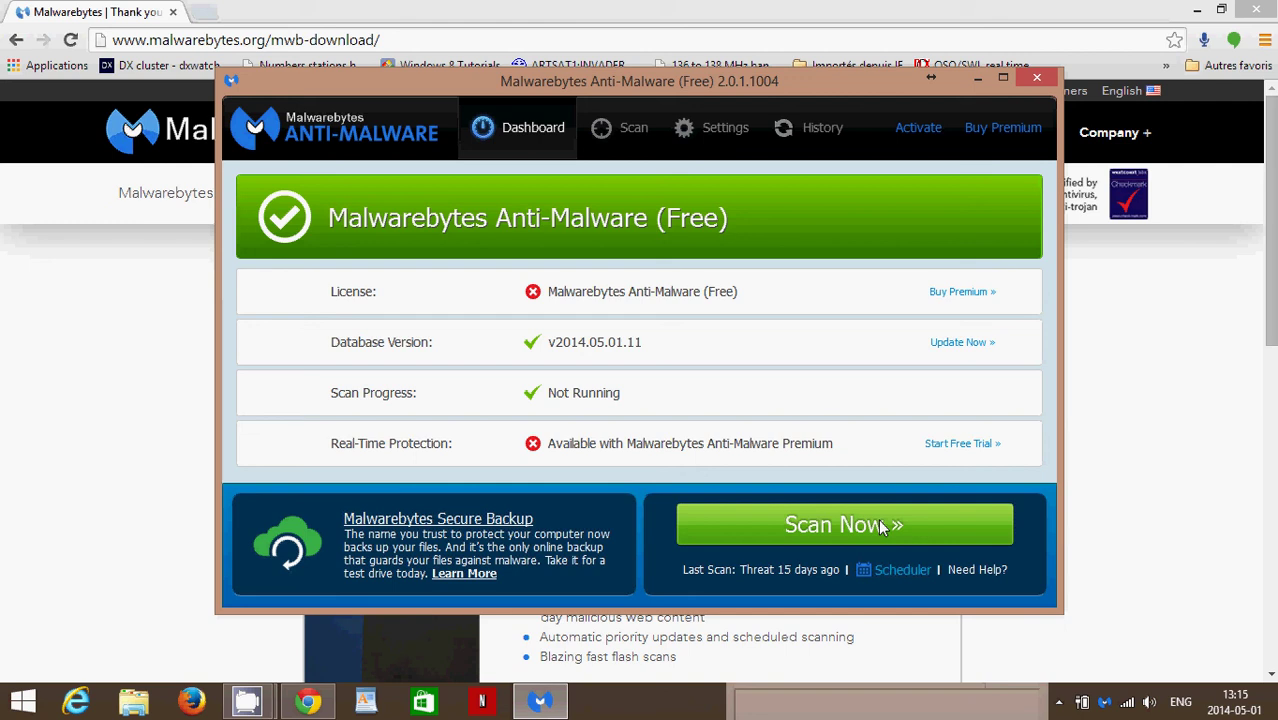
left_click(881, 526)
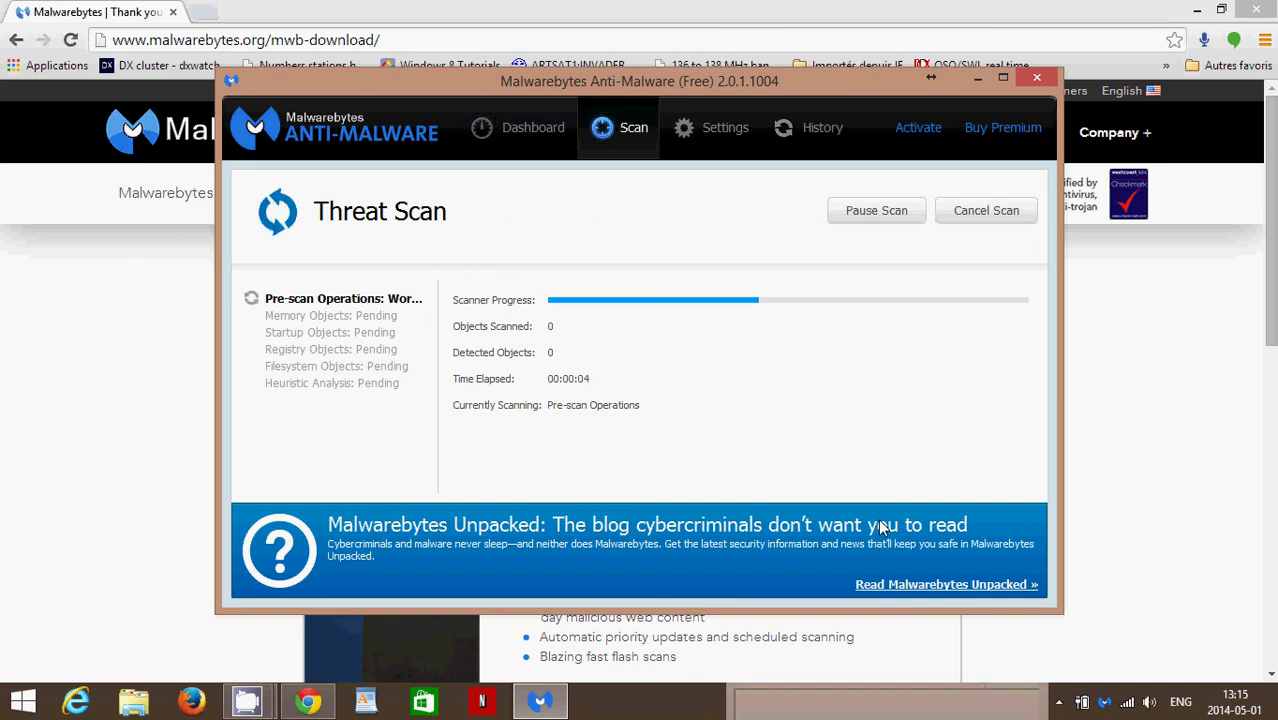
mouse_move(252, 700)
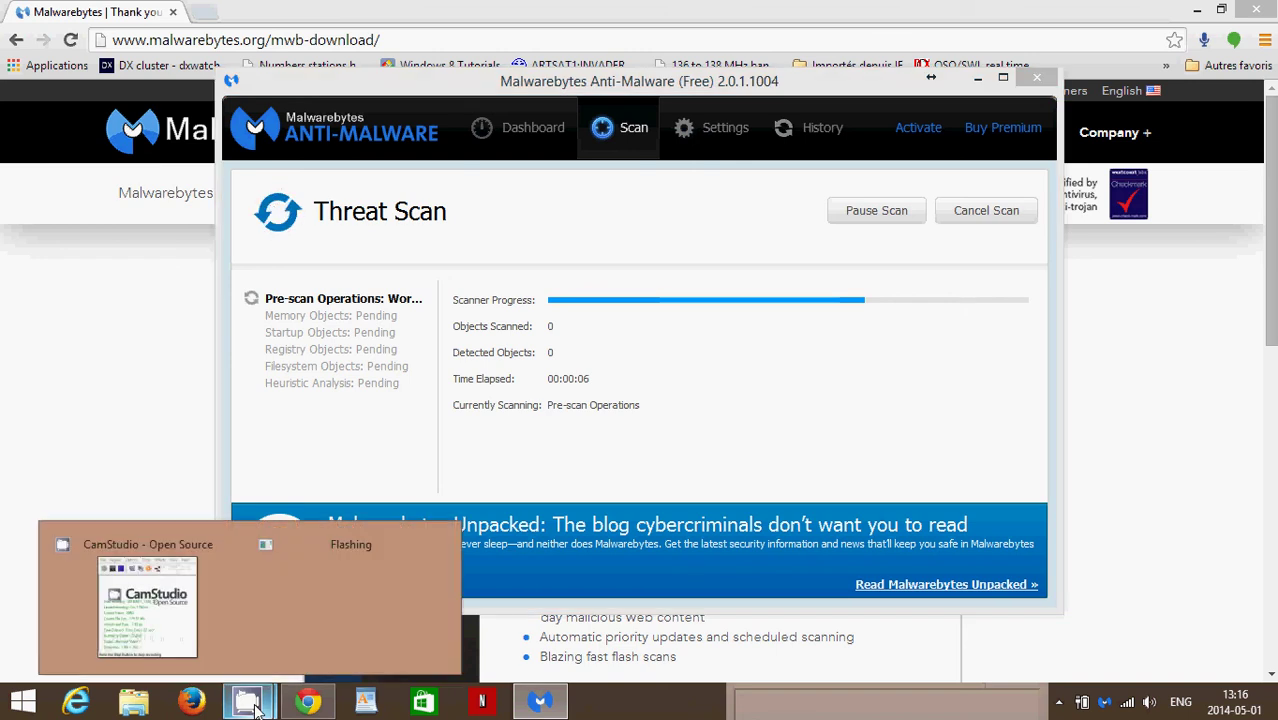
mouse_move(163, 639)
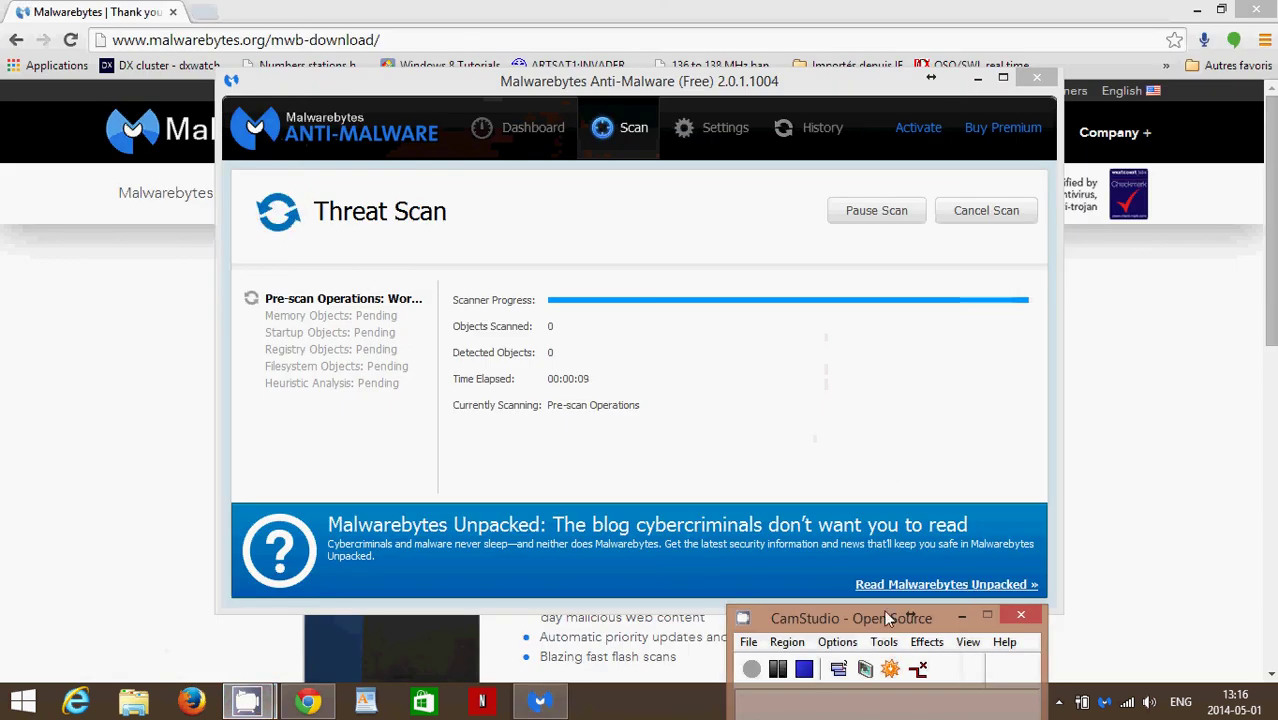